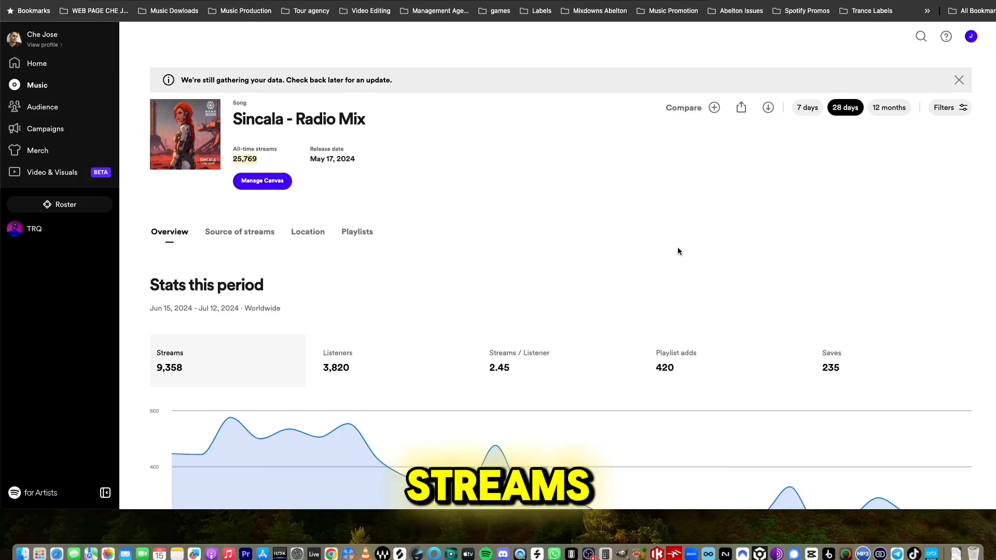
# Review the 28-day streaming statistics in the overview of the song Sincala - Radio Mix.
pyautogui.scroll(-4, 678, 251)
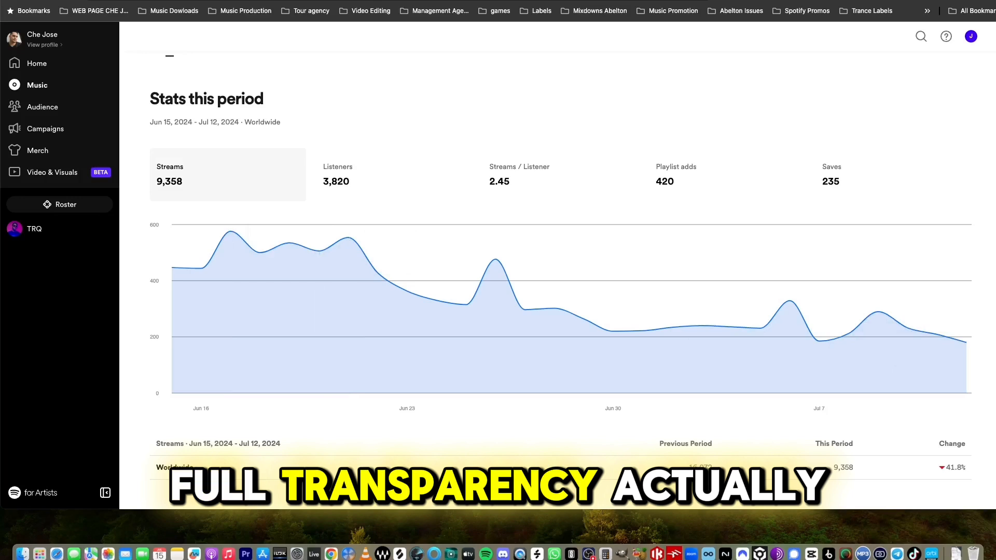
pyautogui.scroll(2, 748, 218)
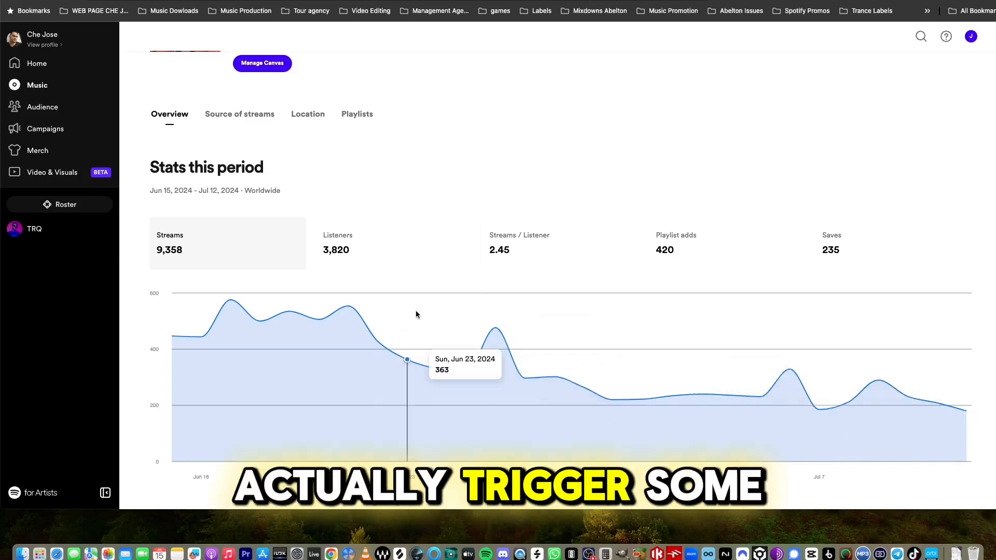
pyautogui.scroll(2, 416, 314)
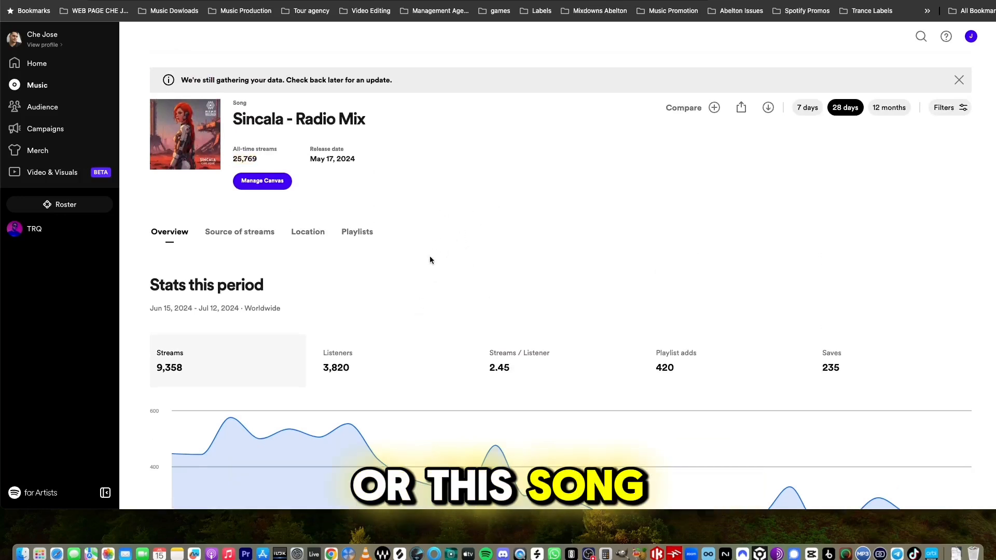
pyautogui.scroll(-3, 512, 228)
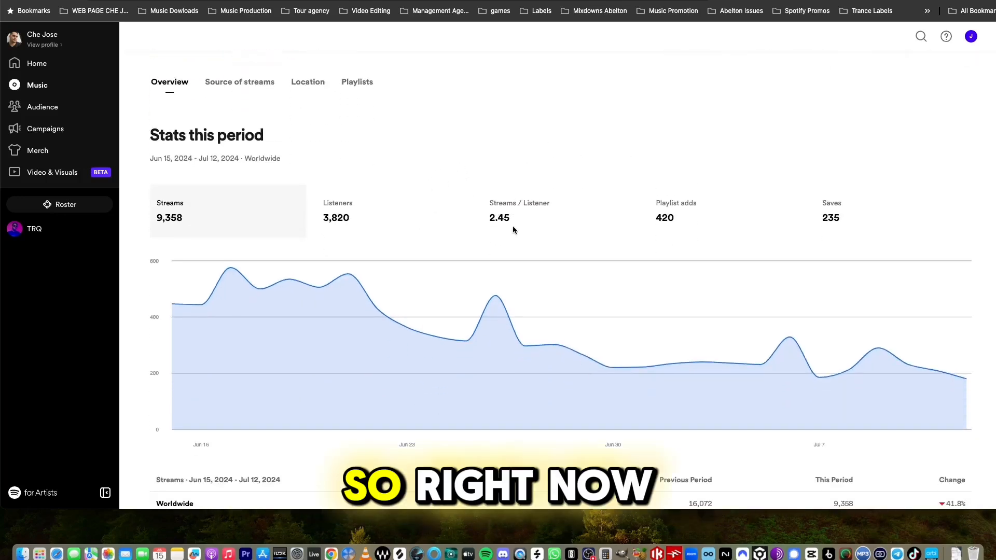
pyautogui.scroll(3, 381, 213)
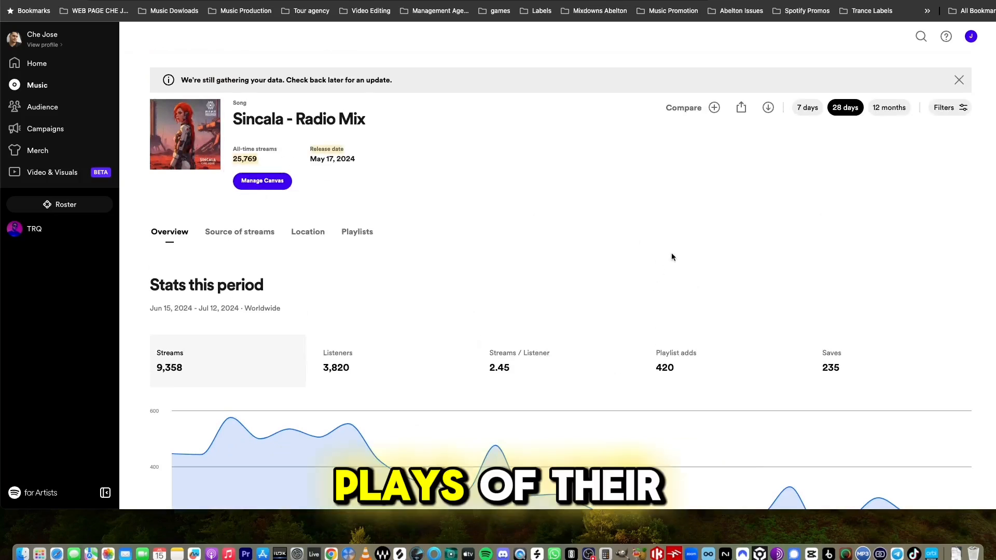
# Open the song's playlist statistics and review the top playlists for the last 28 days.
pyautogui.click(353, 232)
pyautogui.scroll(-5, 559, 248)
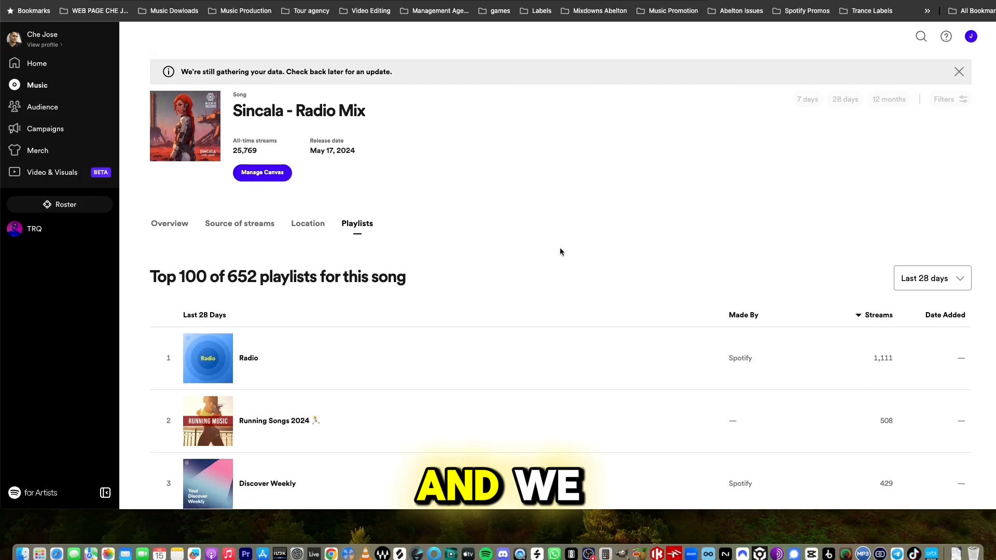
pyautogui.scroll(3, 625, 216)
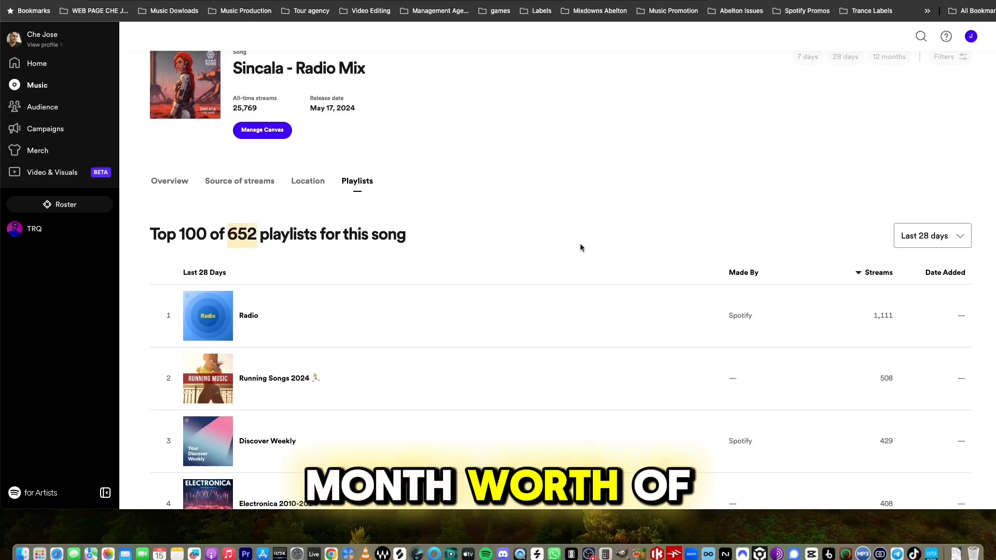
pyautogui.scroll(-5, 573, 241)
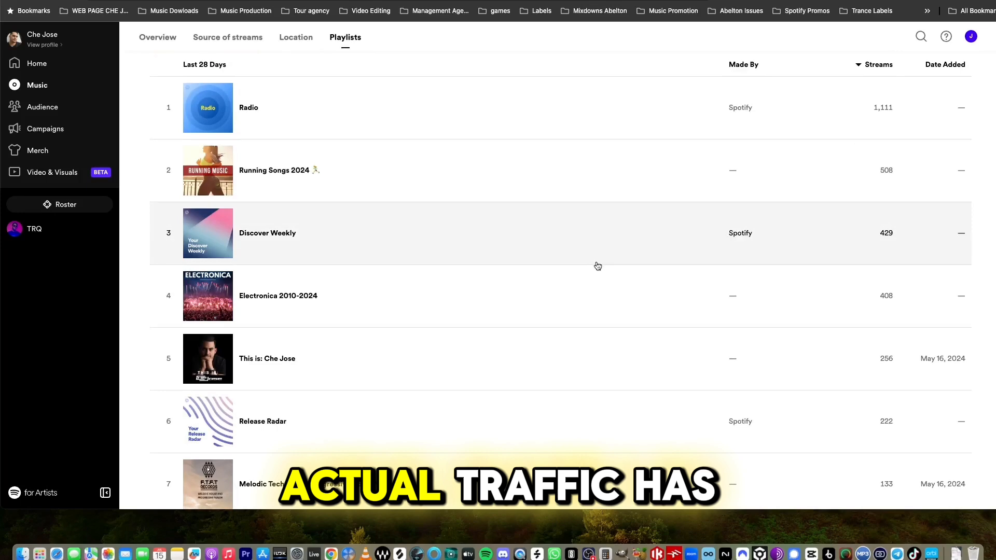
pyautogui.scroll(4, 597, 267)
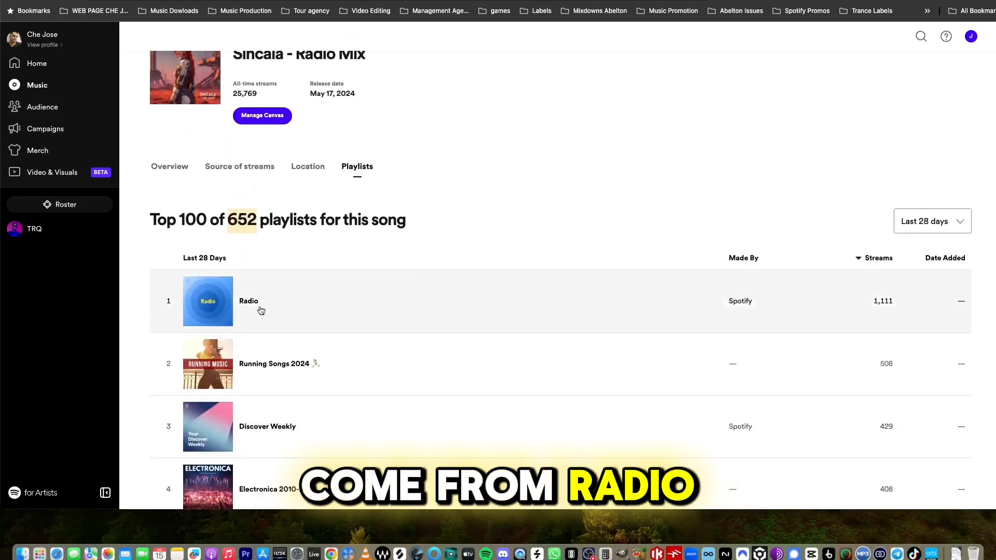
pyautogui.scroll(-2, 261, 310)
# Set the playlist period to Since 2015 and examine the streams from Radio, Release Radar and Discover Weekly.
pyautogui.click(932, 139)
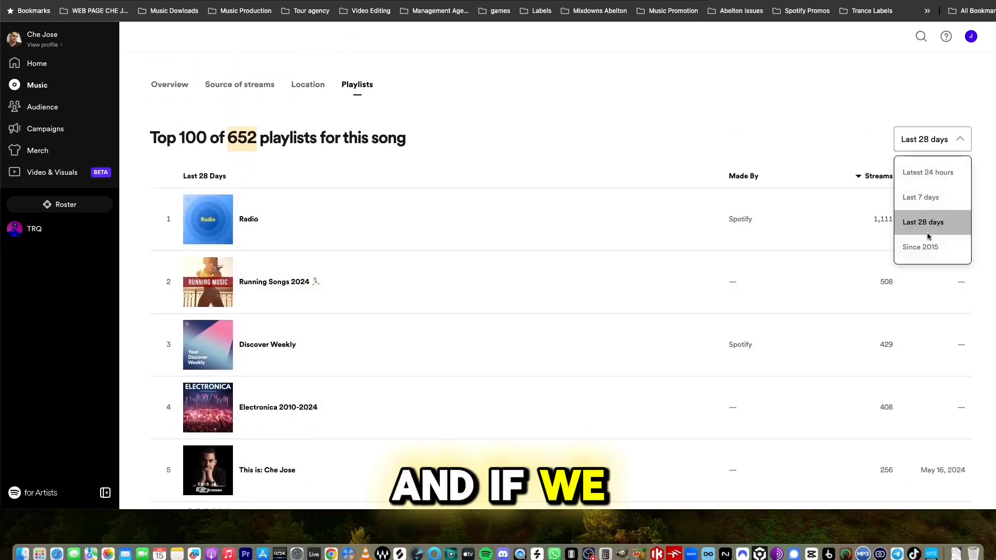
pyautogui.click(929, 247)
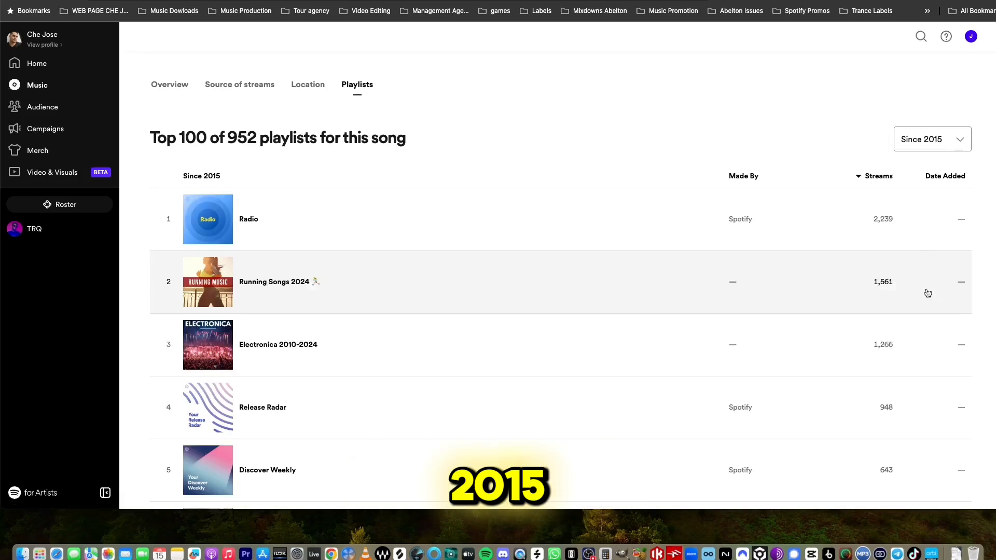
pyautogui.moveTo(870, 221); pyautogui.dragTo(905, 224)
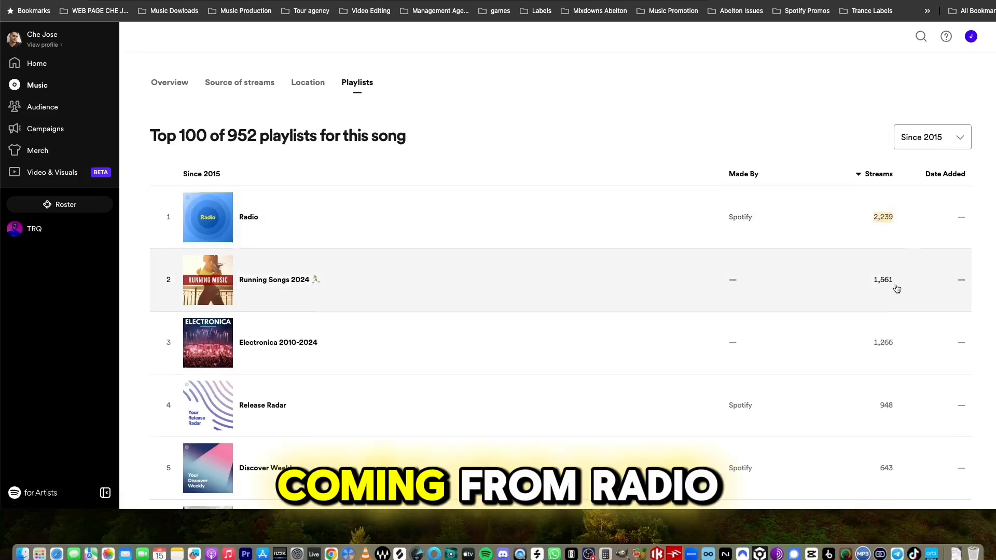
pyautogui.scroll(-1, 897, 311)
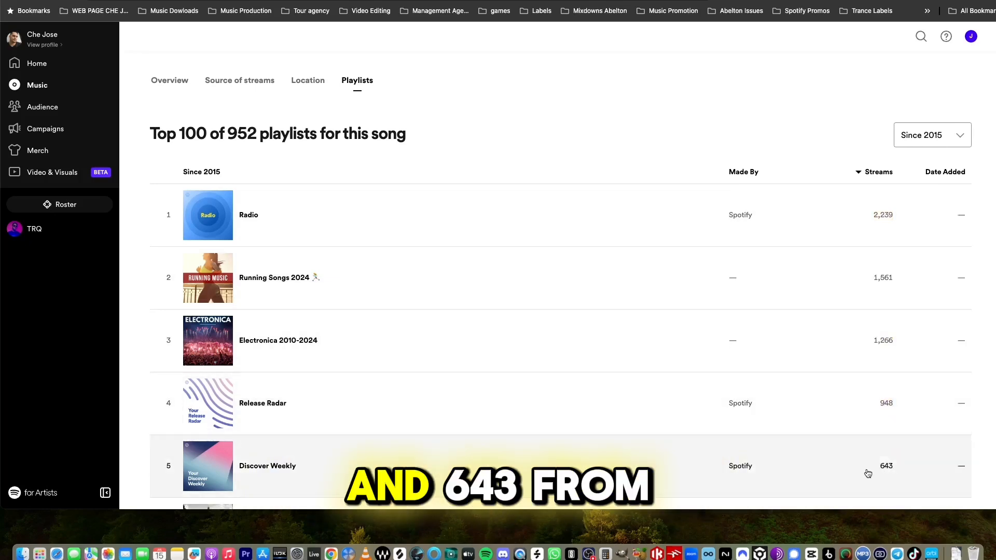
pyautogui.scroll(-3, 912, 464)
pyautogui.scroll(3, 887, 395)
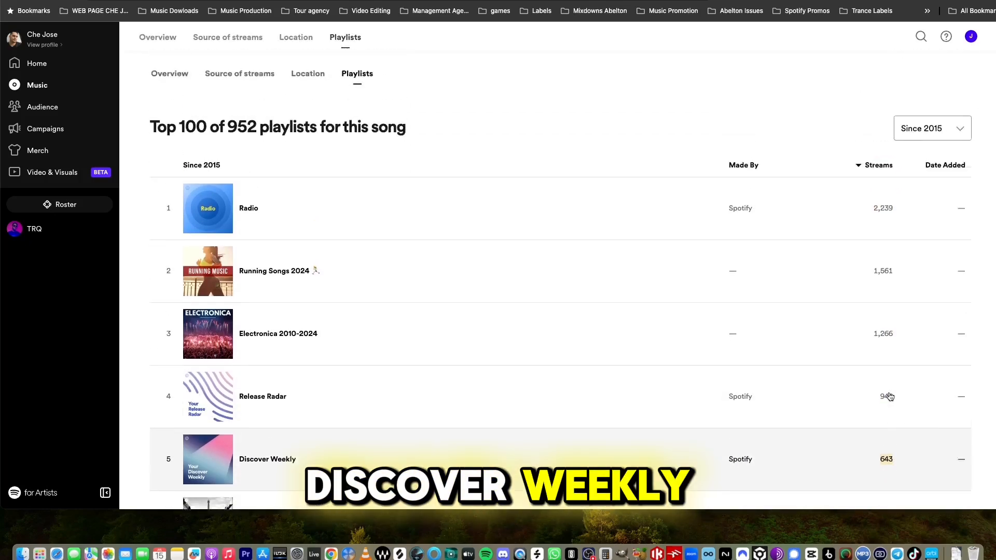
pyautogui.scroll(-2, 897, 451)
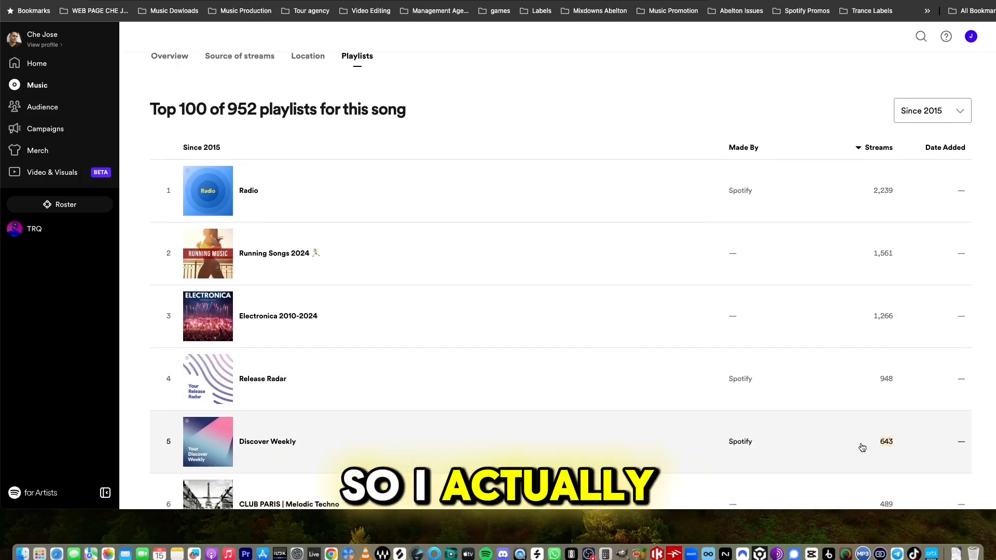
pyautogui.scroll(-3, 902, 437)
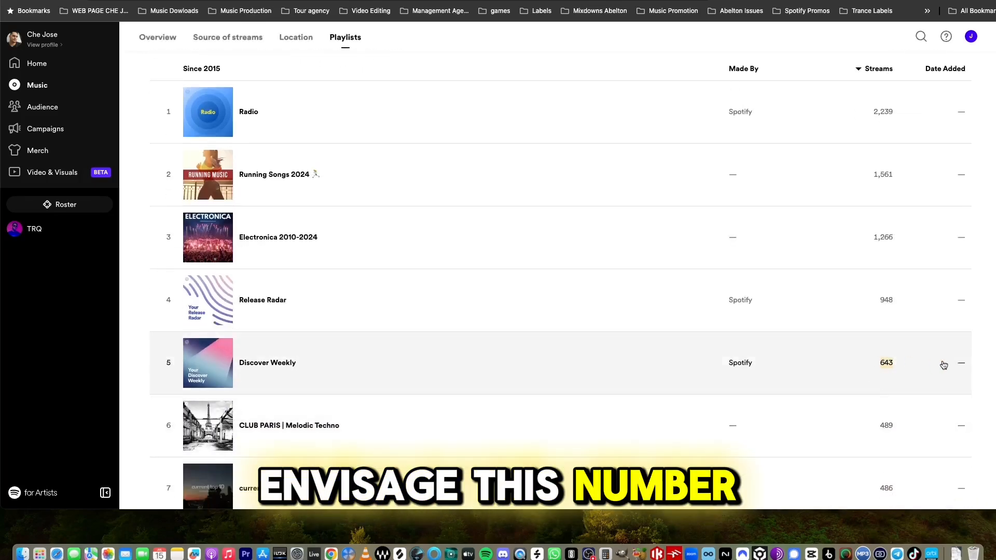
pyautogui.scroll(6, 911, 429)
pyautogui.scroll(-3, 861, 381)
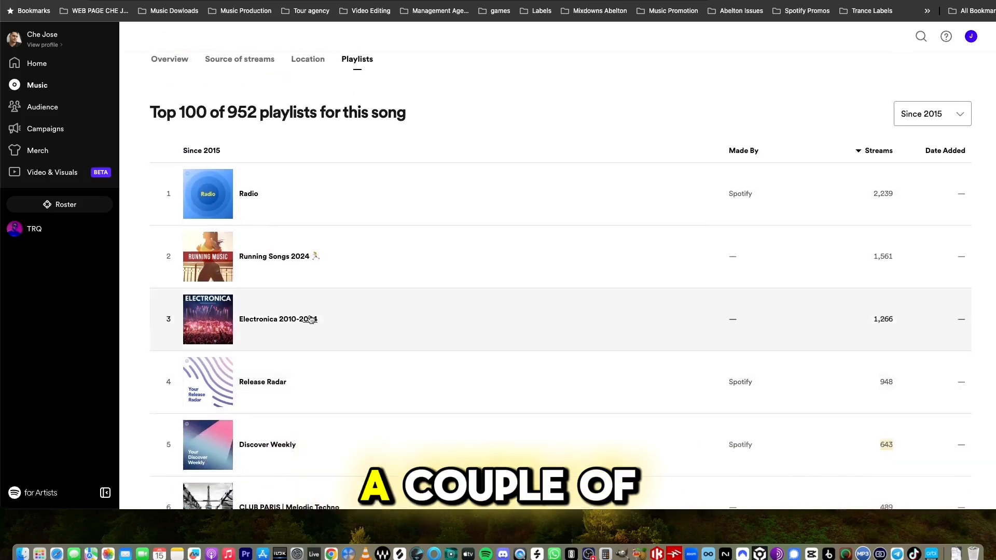
# Examine the streams of the lower-ranked playlists, down to the artist's own "This is" playlist.
pyautogui.scroll(-6, 363, 412)
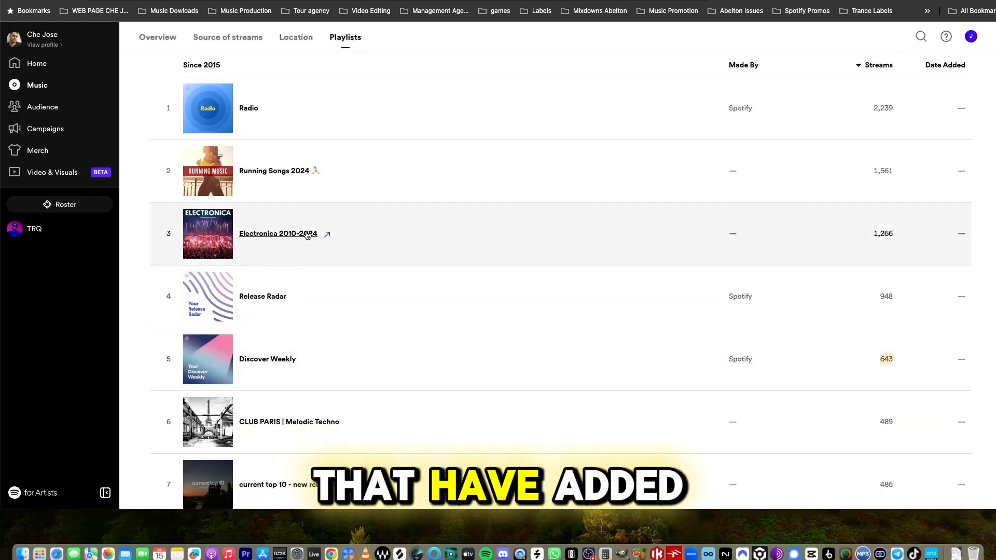
pyautogui.scroll(-6, 449, 345)
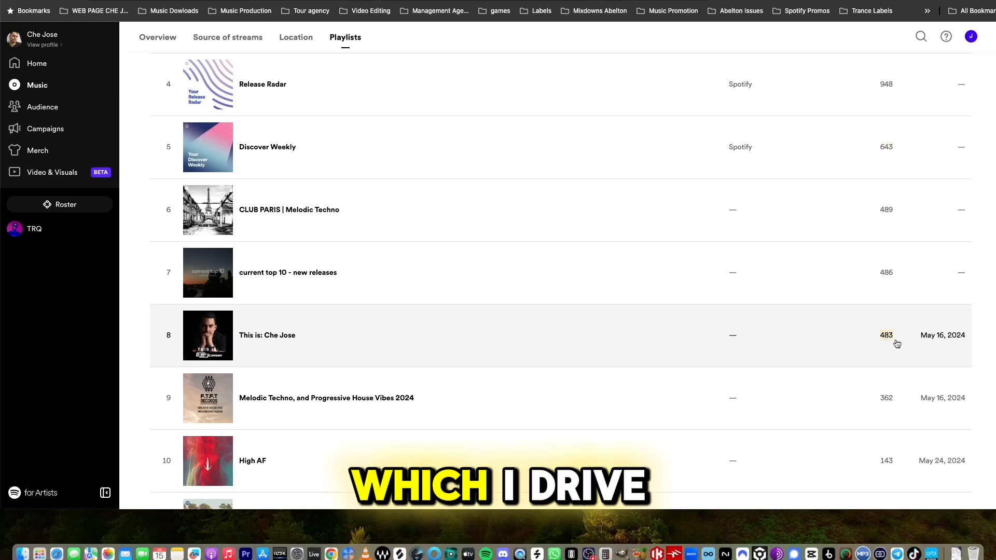
pyautogui.click(898, 344)
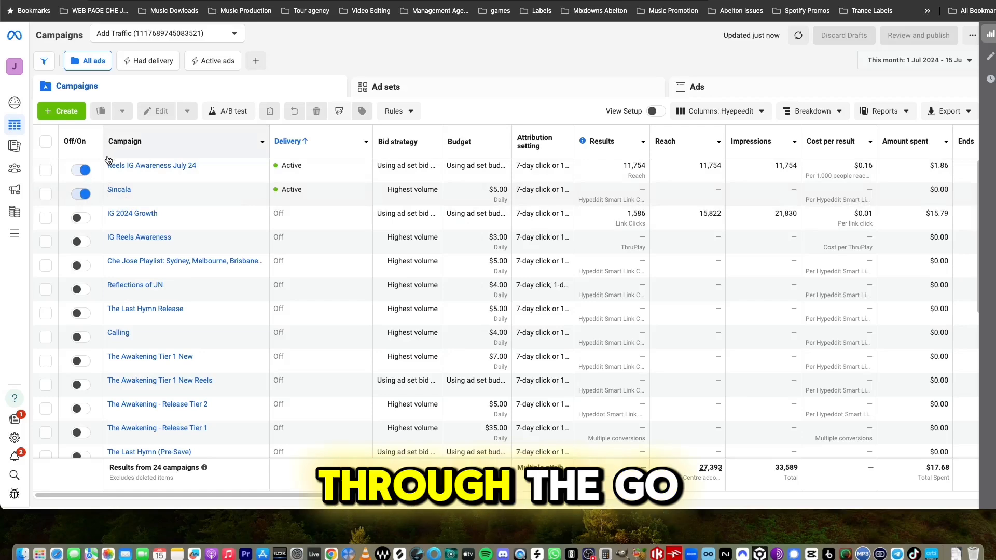
# In Meta Ads Manager, create an Engagement campaign with the manual setup and name it Sincala Test.
pyautogui.click(68, 111)
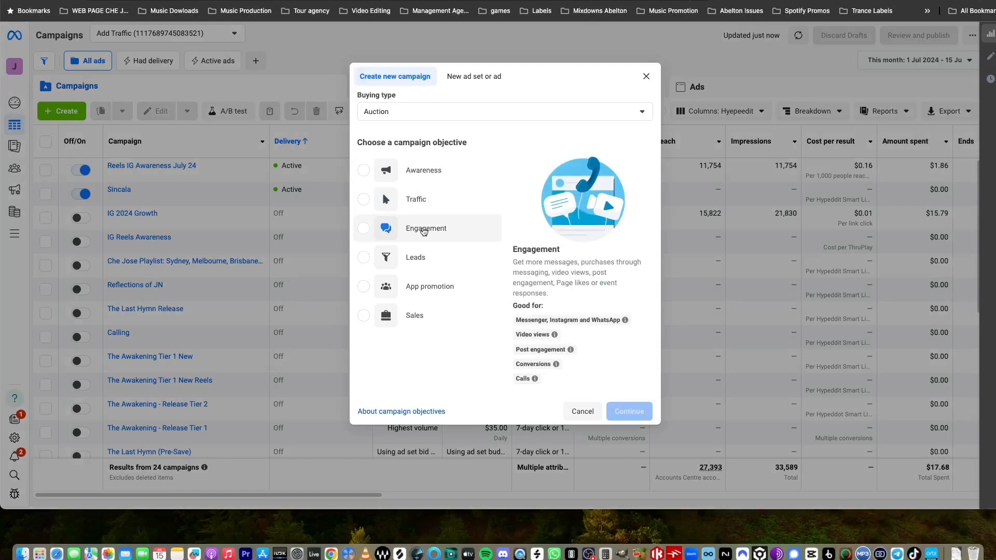
pyautogui.click(413, 229)
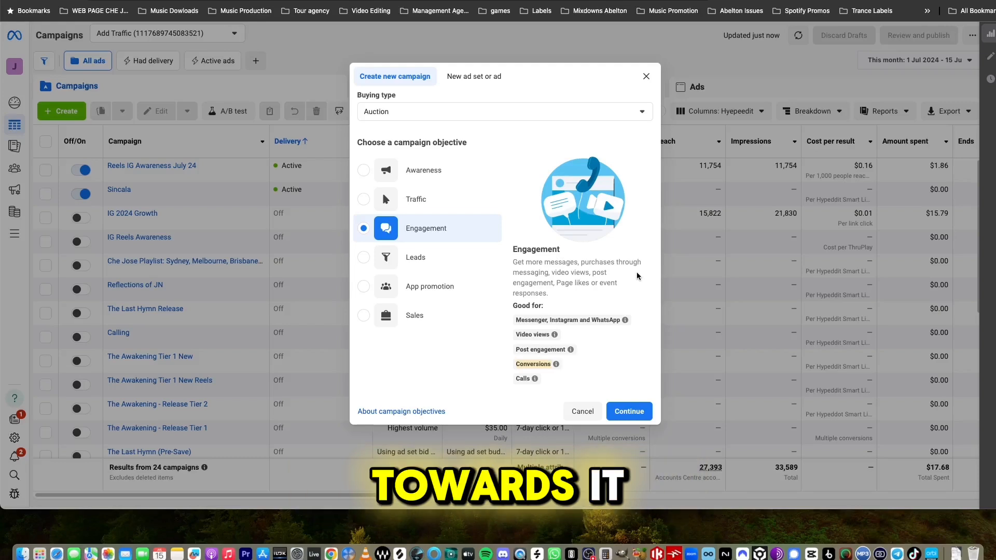
pyautogui.click(630, 411)
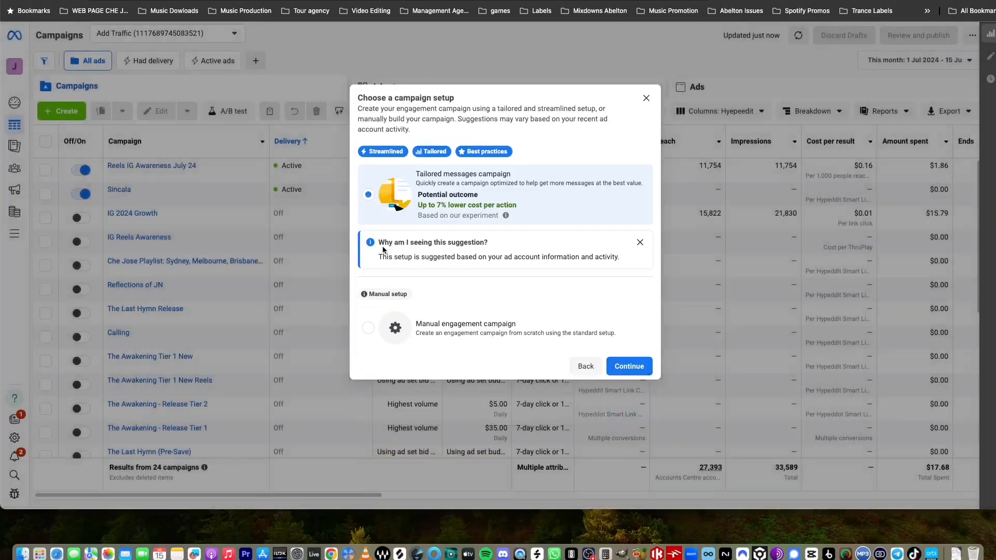
pyautogui.click(369, 329)
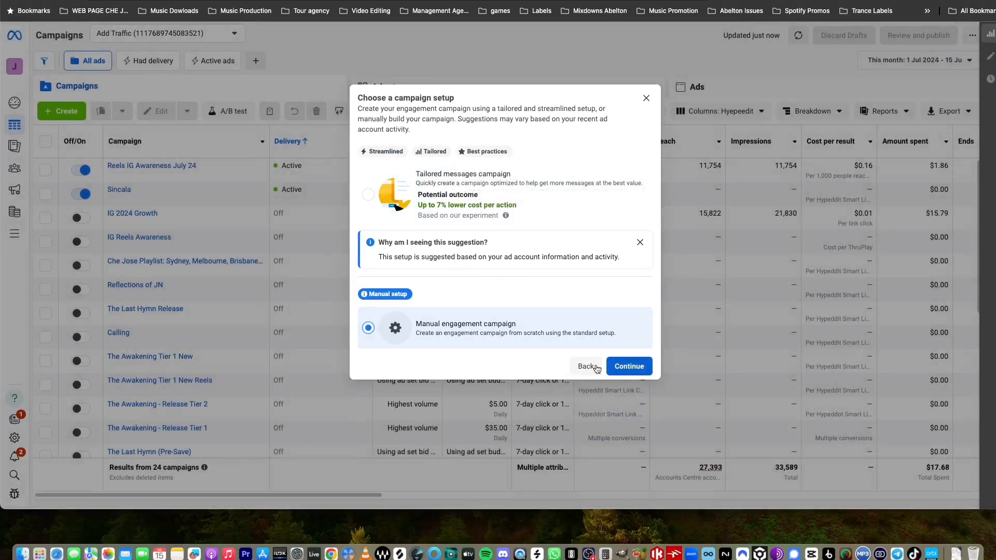
pyautogui.click(629, 366)
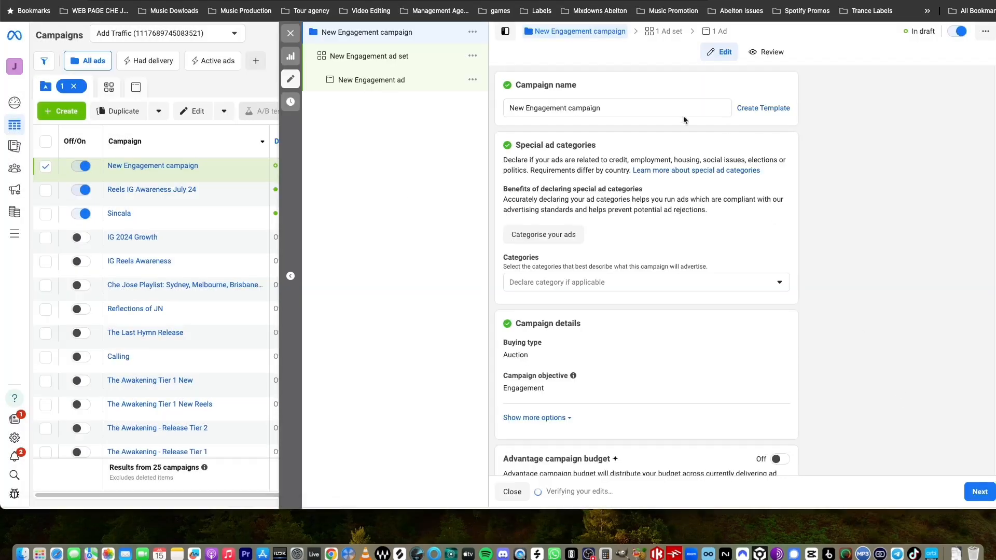
pyautogui.moveTo(623, 107); pyautogui.dragTo(412, 101)
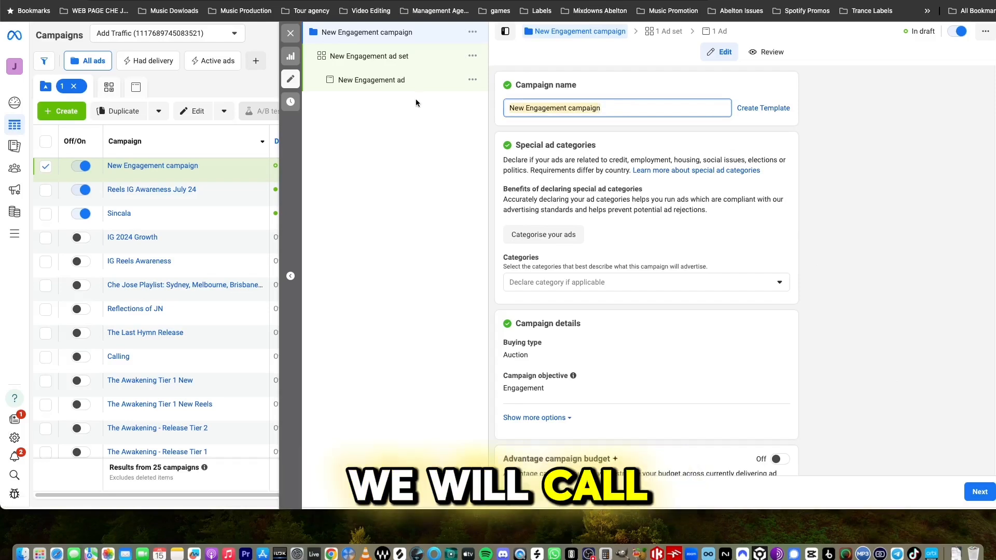
pyautogui.write('Sincala Test')
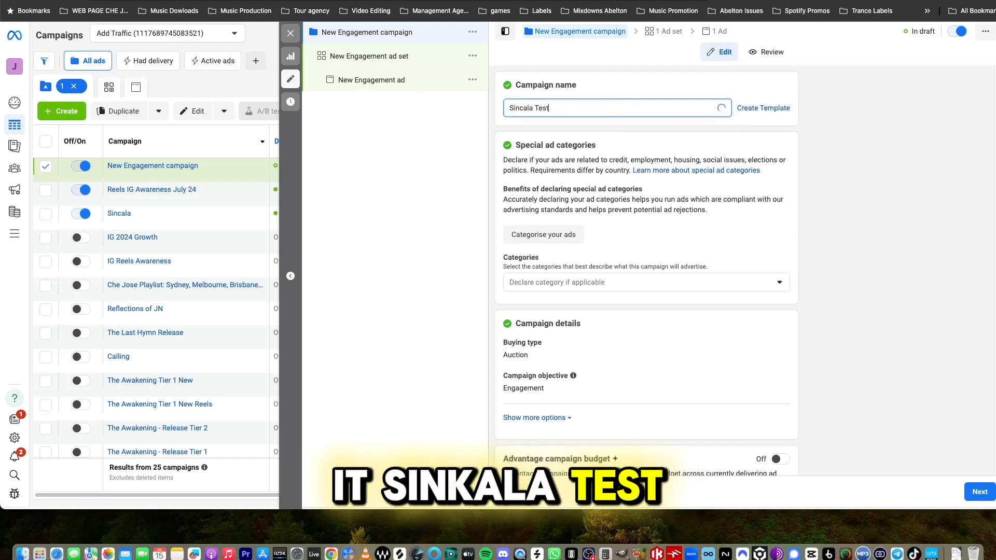
# Enable Advantage campaign budget and set the daily campaign budget to $5.00.
pyautogui.scroll(-3, 706, 196)
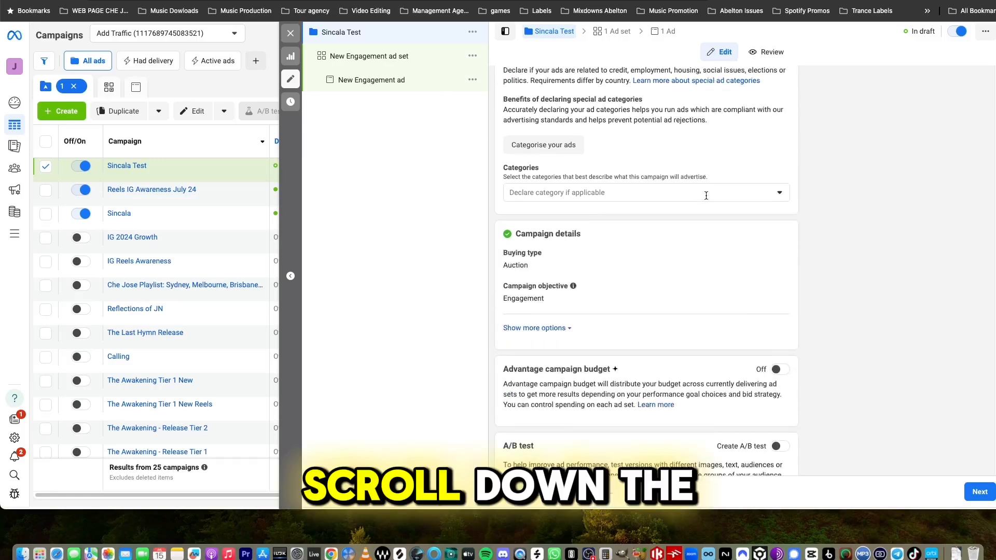
pyautogui.scroll(-1, 707, 197)
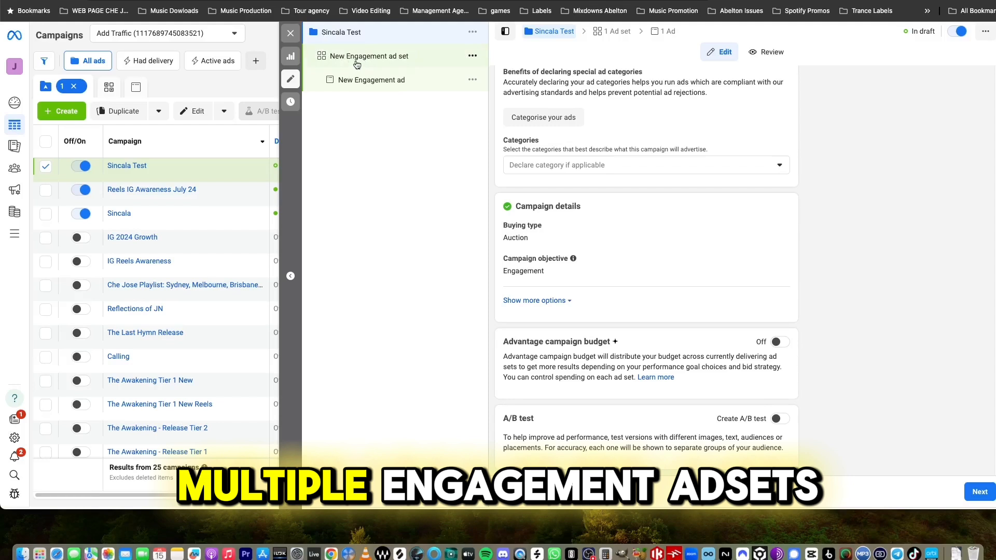
pyautogui.click(778, 343)
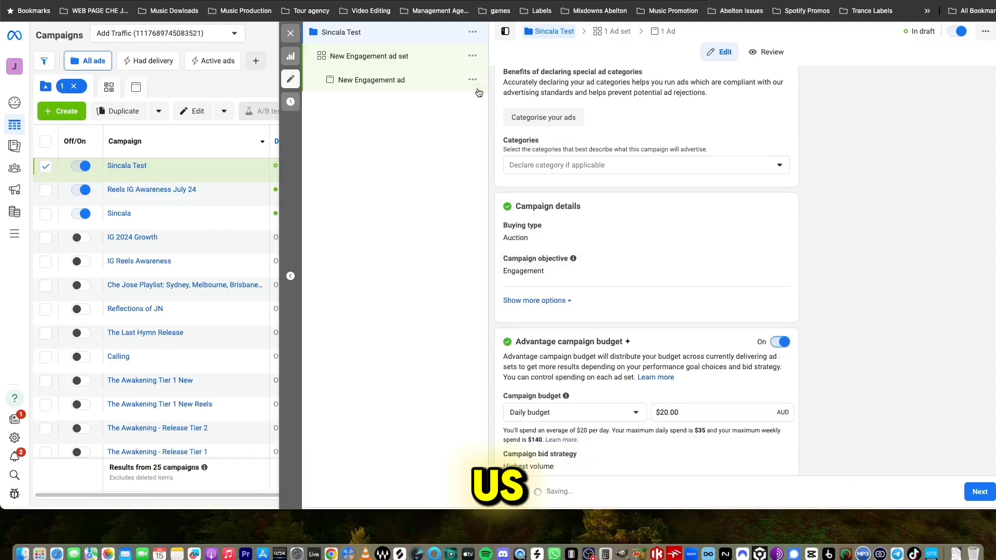
pyautogui.click(685, 416)
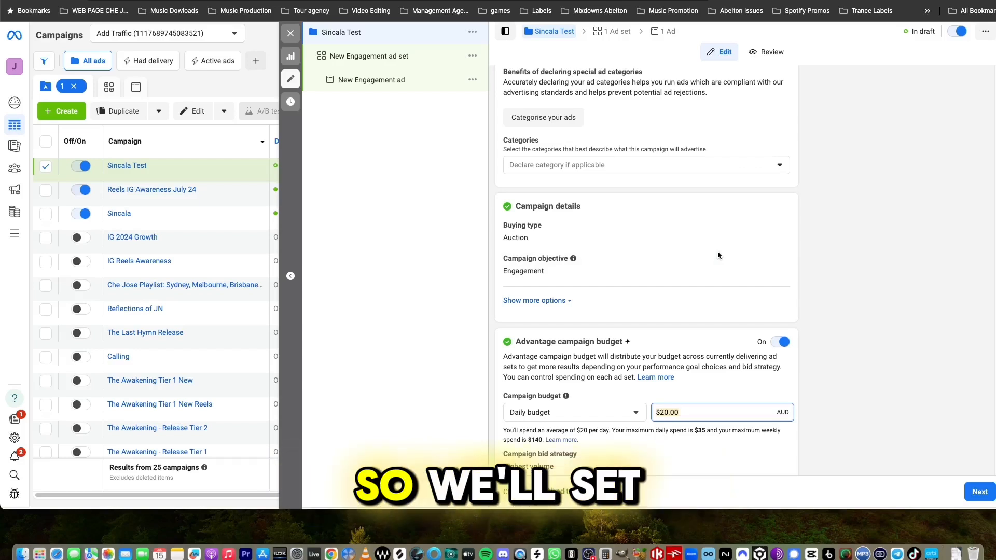
pyautogui.write('5.00')
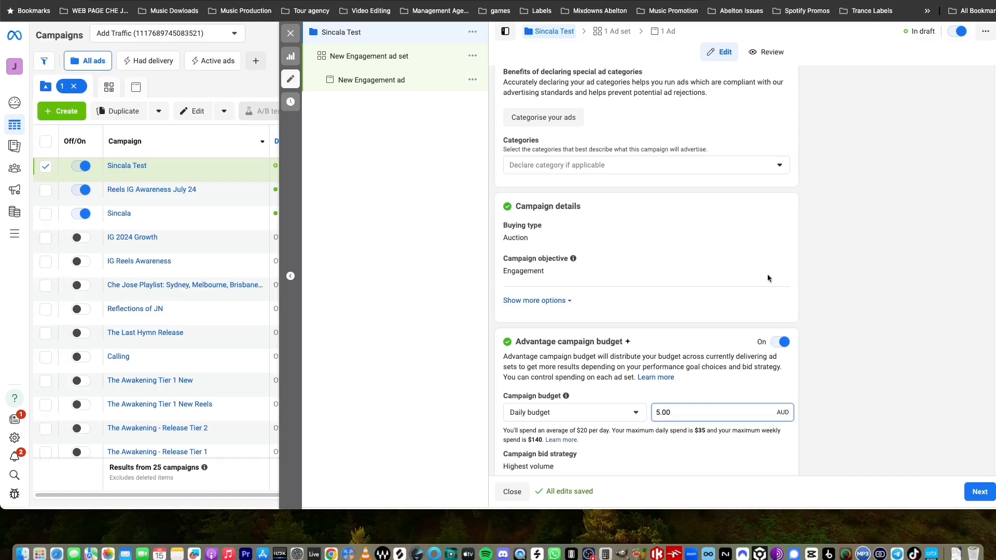
pyautogui.scroll(-5, 715, 283)
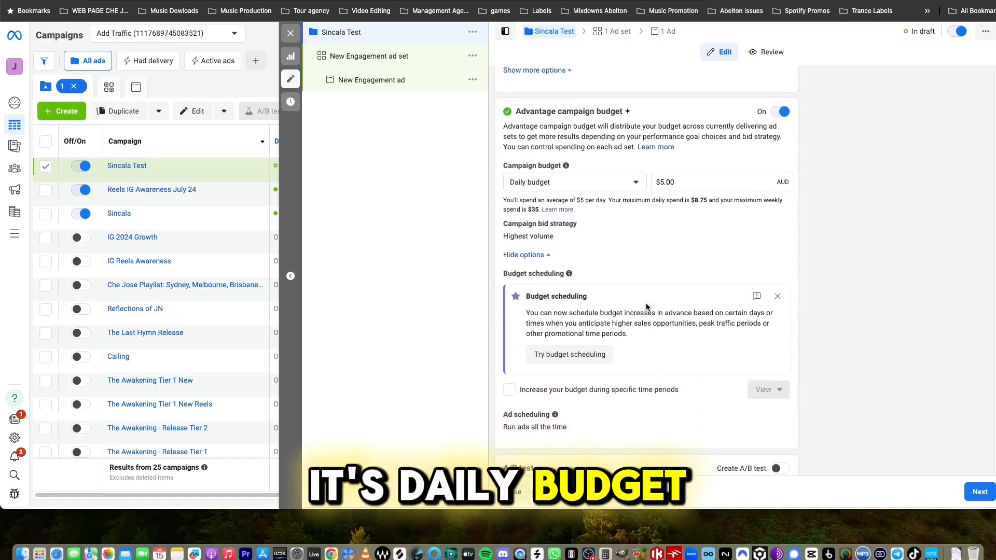
# Turn on the A/B test option for the Sincala Test campaign.
pyautogui.scroll(-1, 621, 317)
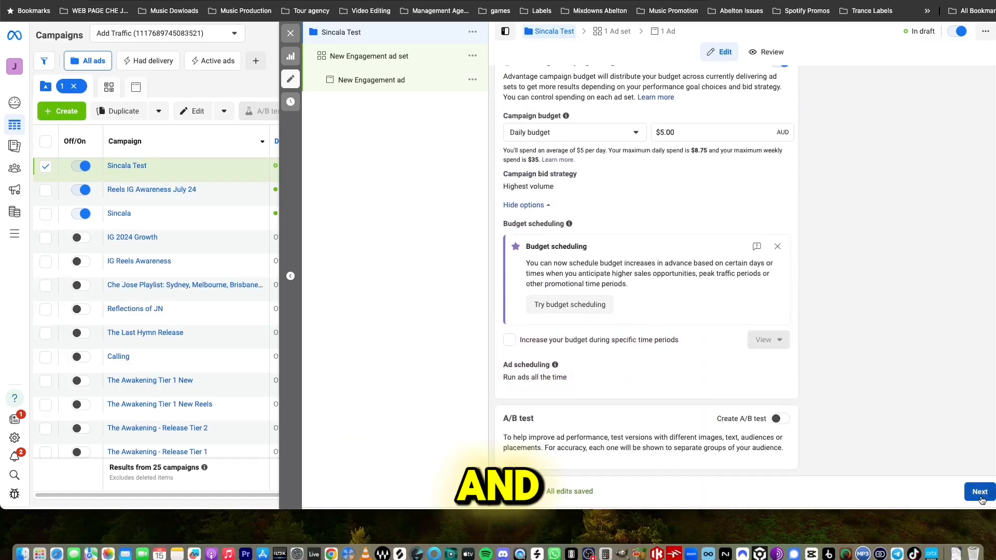
pyautogui.click(783, 419)
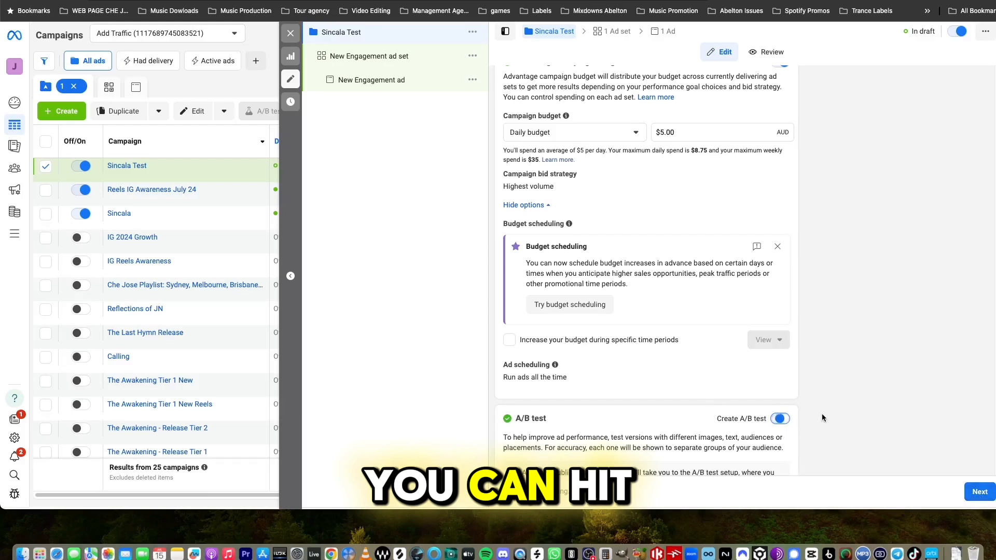
# Turn off the A/B test for the Sincala Test campaign and proceed to its ad set.
pyautogui.click(782, 421)
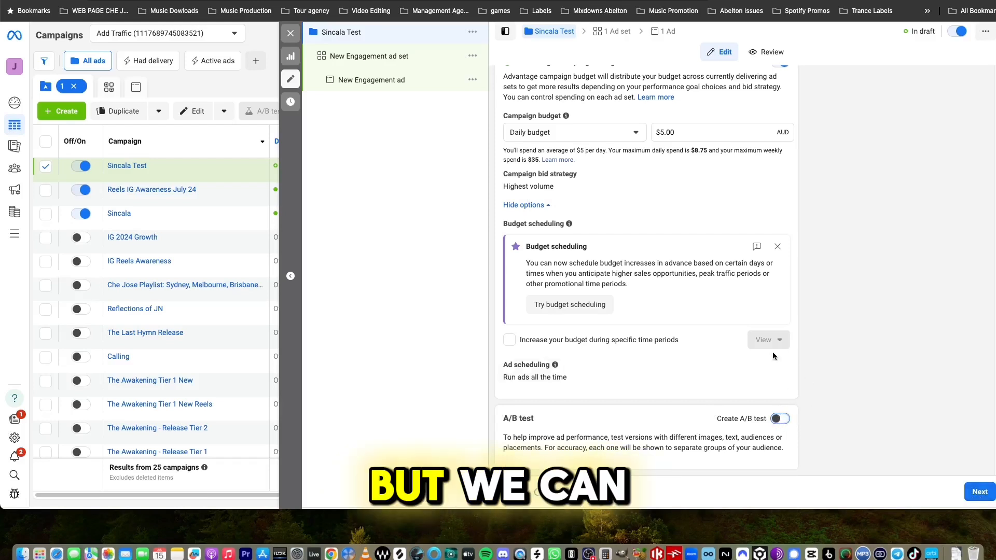
pyautogui.click(980, 493)
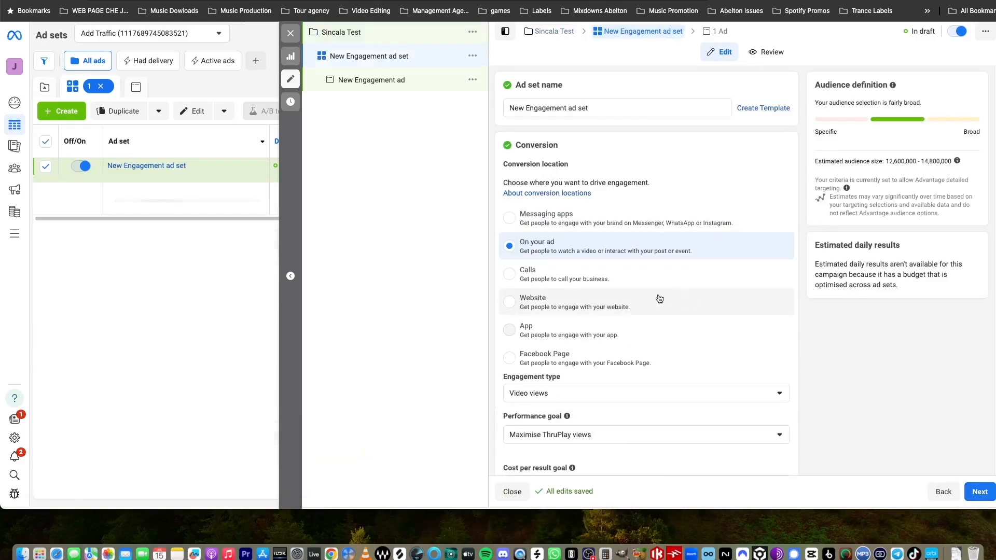
# Rename the engagement ad set as Sincala [Latin 1] - Open Targetting.
pyautogui.tripleClick(626, 104)
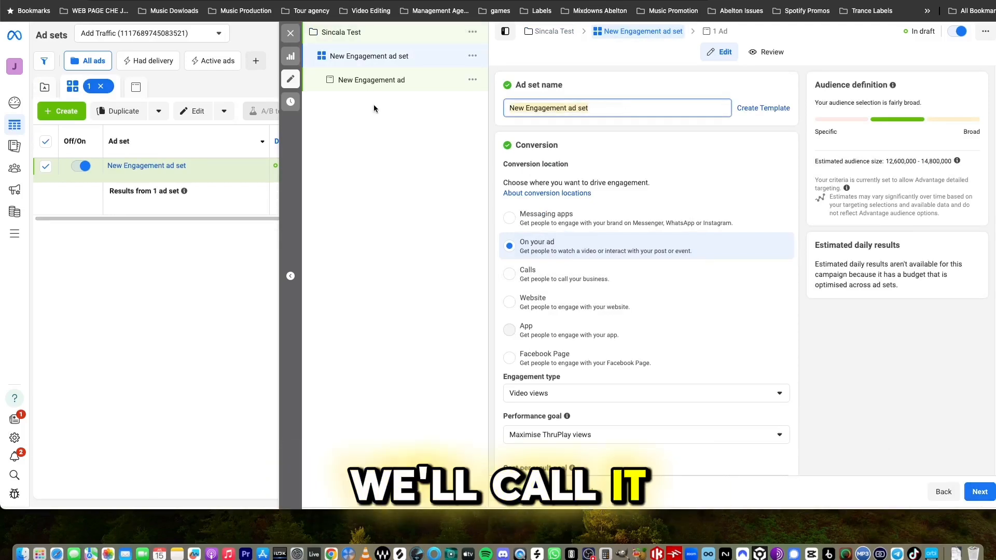
pyautogui.write('Sincala ')
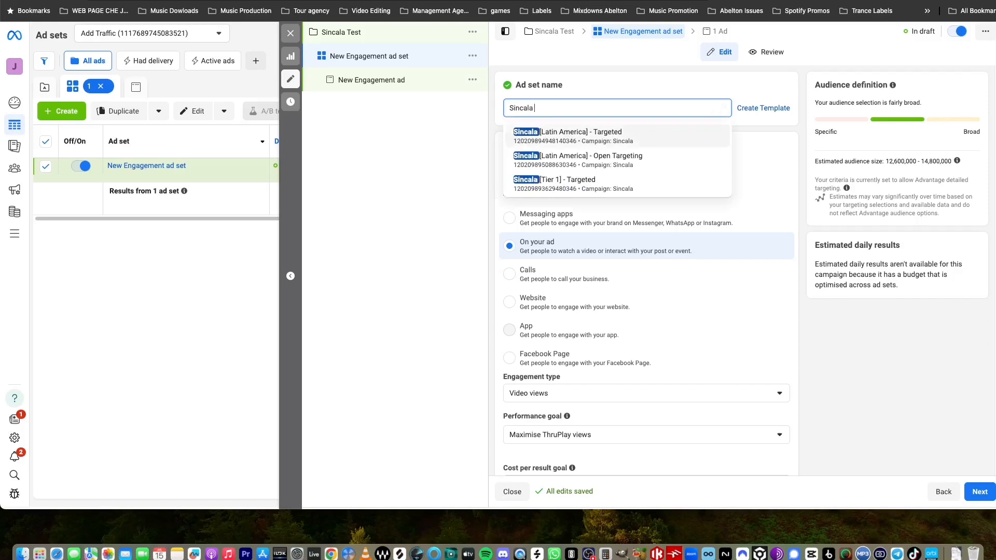
pyautogui.write('[Latin 1] - Pp')
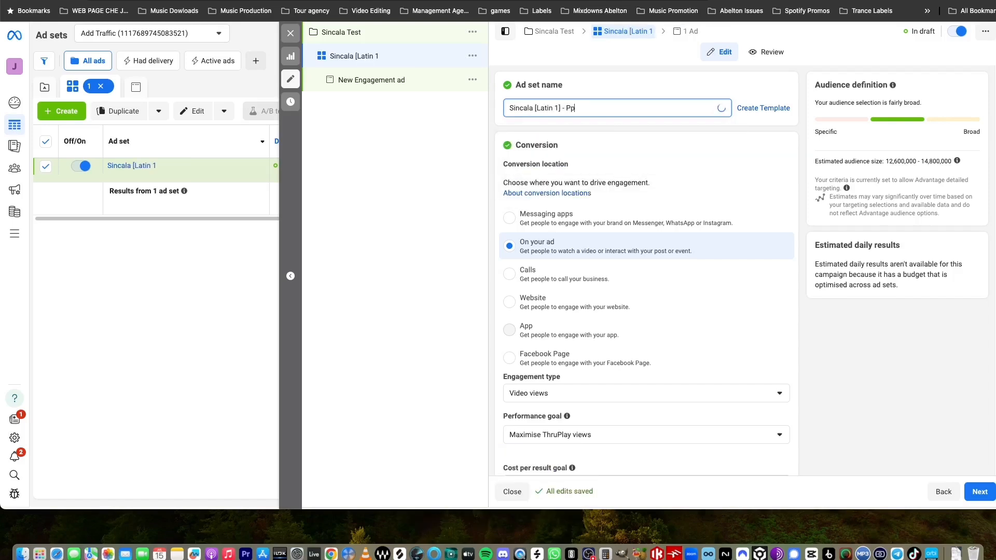
pyautogui.press('BackSpace')
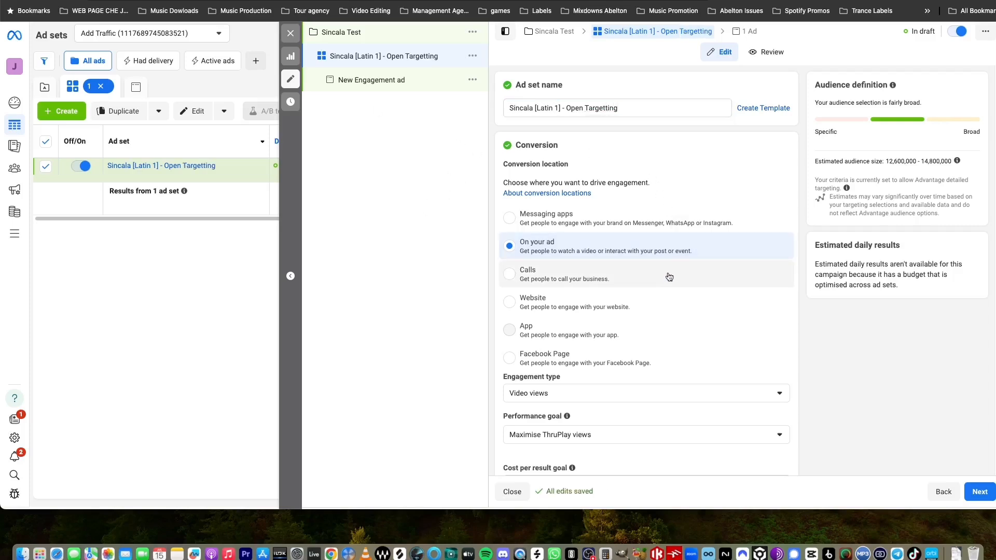
# Set the conversion location to Website and choose the Conversions API Hypeddit Smart Link Click as the conversion event.
pyautogui.click(552, 296)
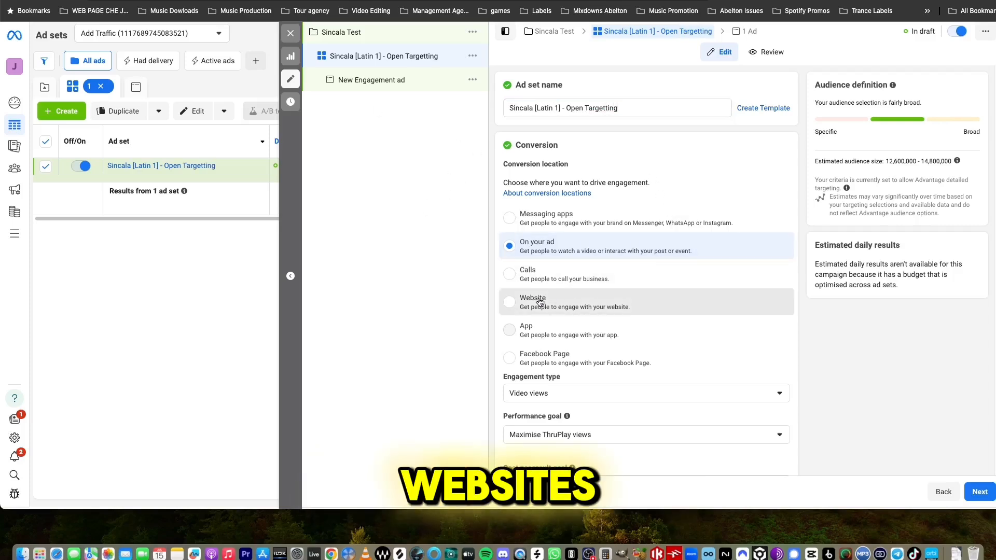
pyautogui.scroll(-3, 822, 335)
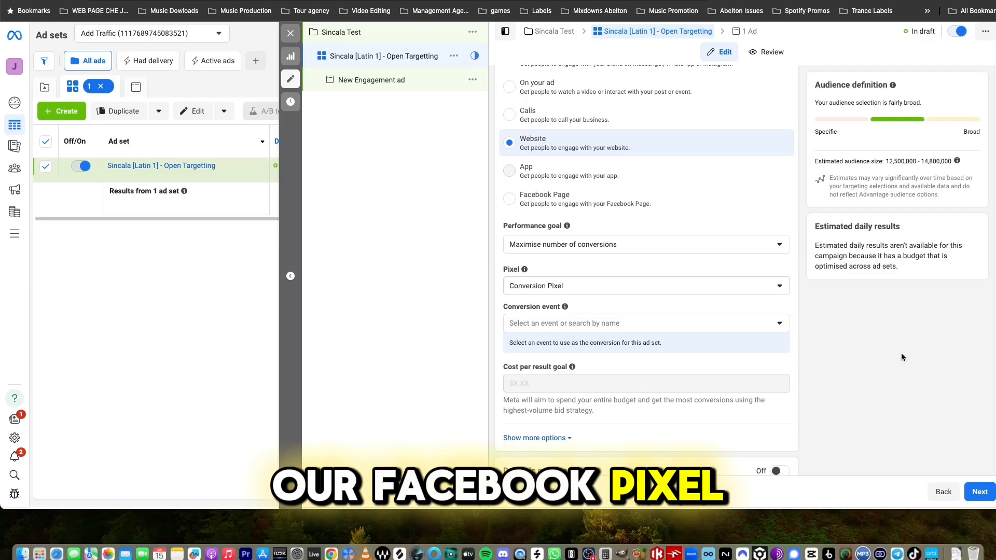
pyautogui.scroll(-3, 742, 289)
pyautogui.click(782, 223)
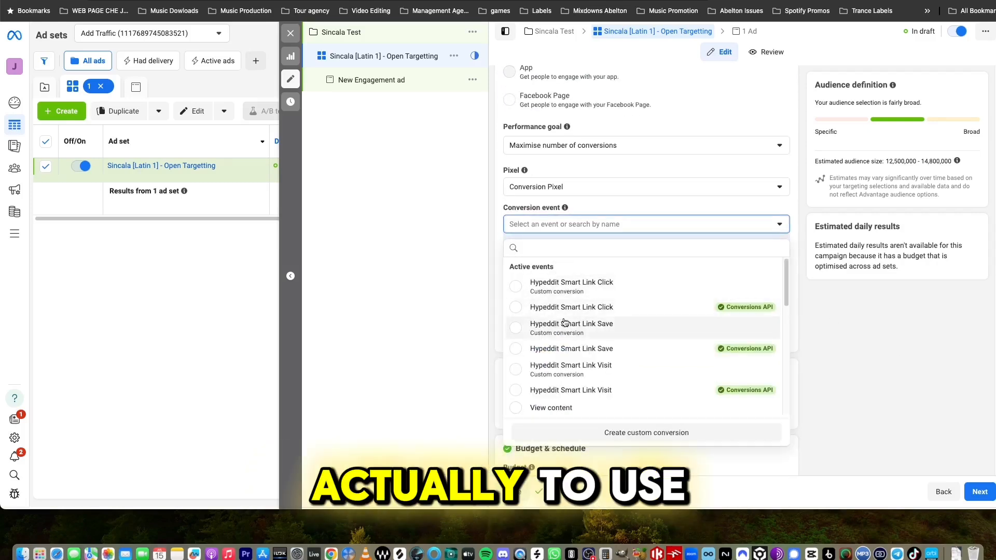
pyautogui.click(606, 311)
# Replace Australia with Argentina as the targeted country in the ad set's audience locations.
pyautogui.scroll(-5, 851, 368)
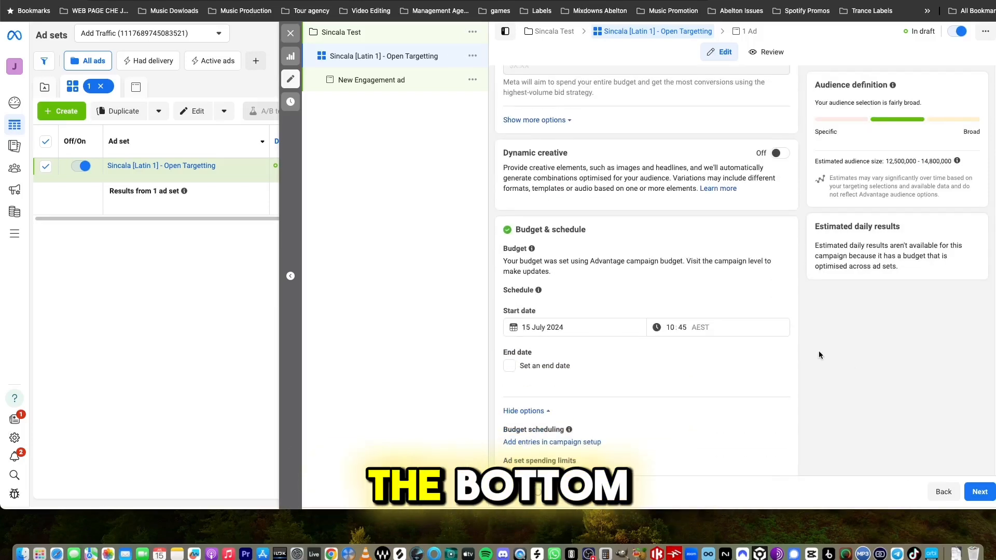
pyautogui.scroll(-3, 819, 351)
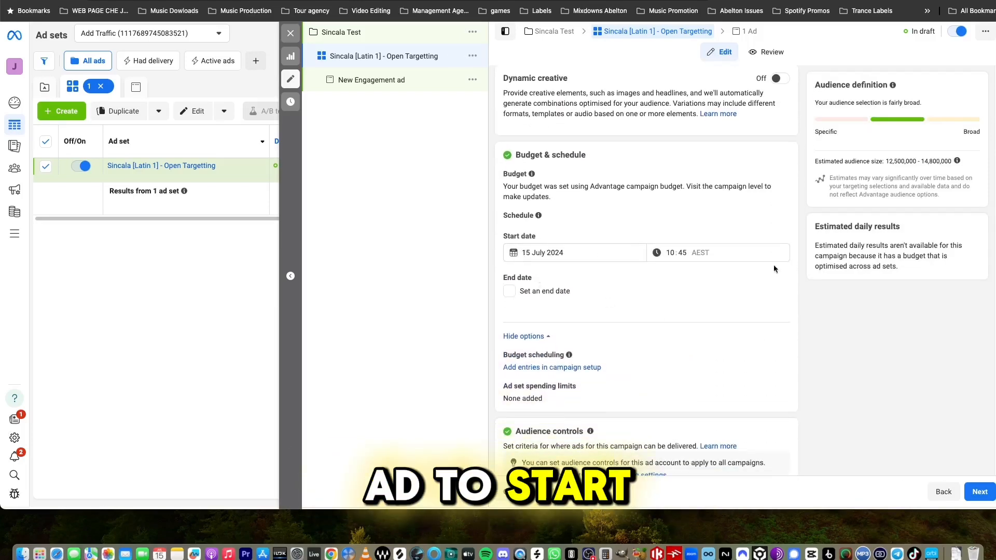
pyautogui.scroll(-5, 667, 338)
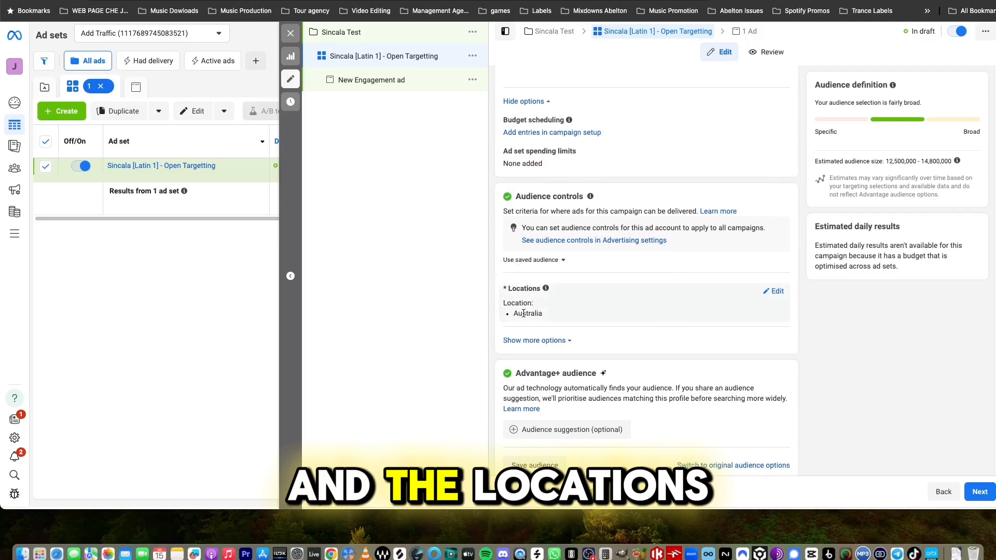
pyautogui.click(776, 292)
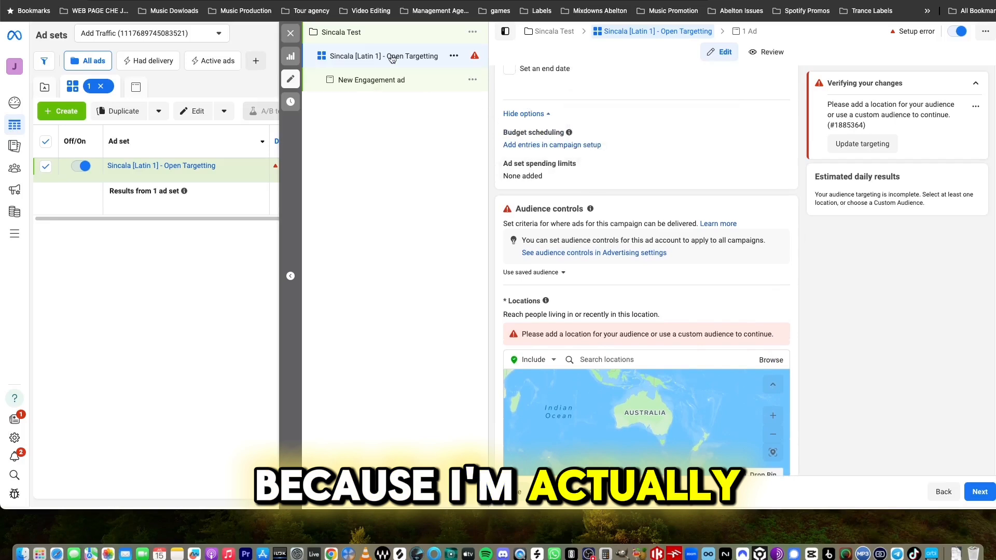
pyautogui.click(601, 359)
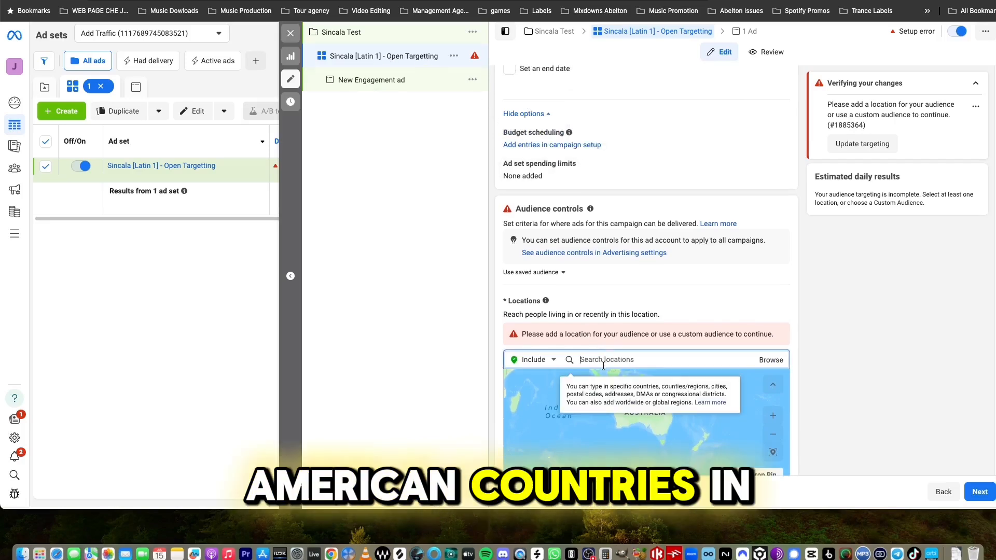
pyautogui.write('Arge')
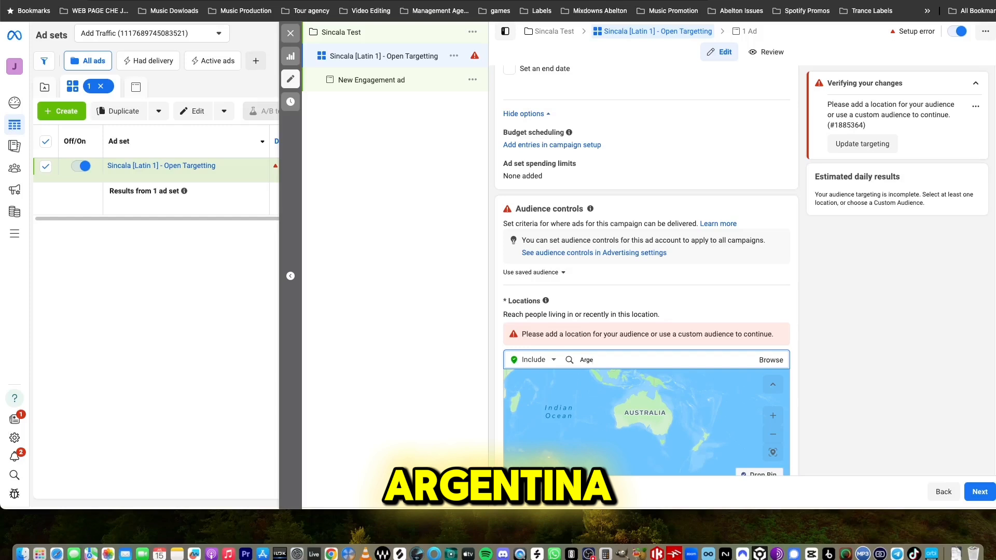
pyautogui.write('ntina')
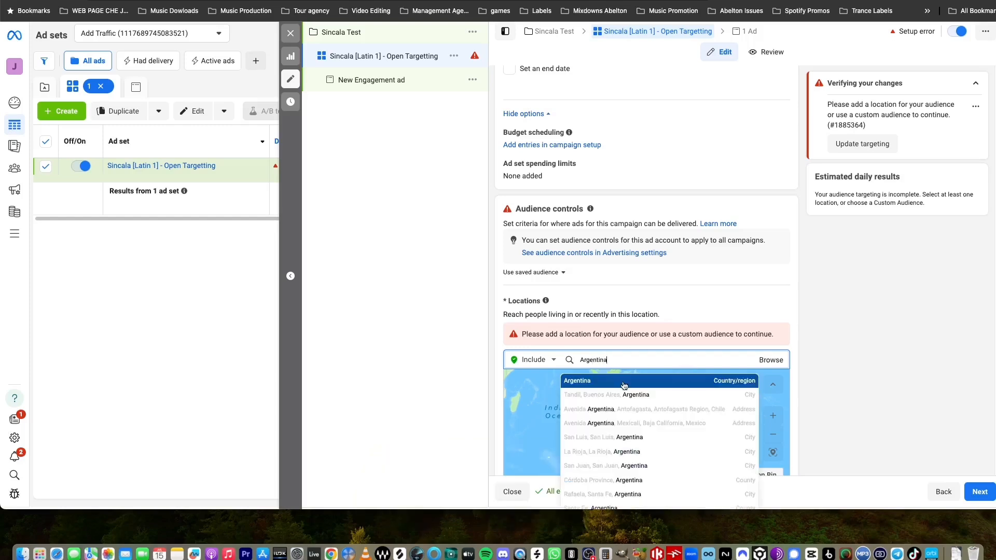
pyautogui.click(623, 386)
# Add Peru and Brazil to the ad set's included locations.
pyautogui.write('Peru')
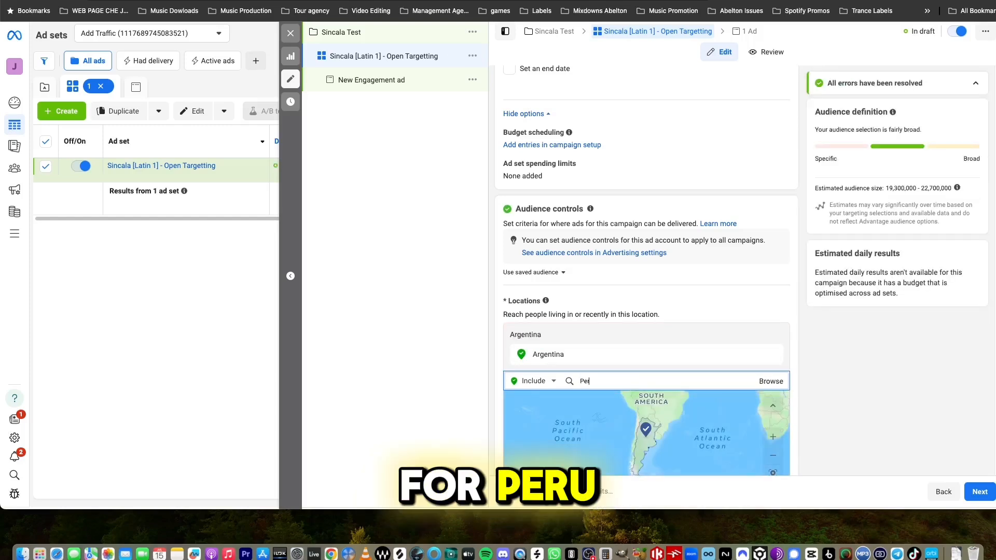
pyautogui.click(767, 386)
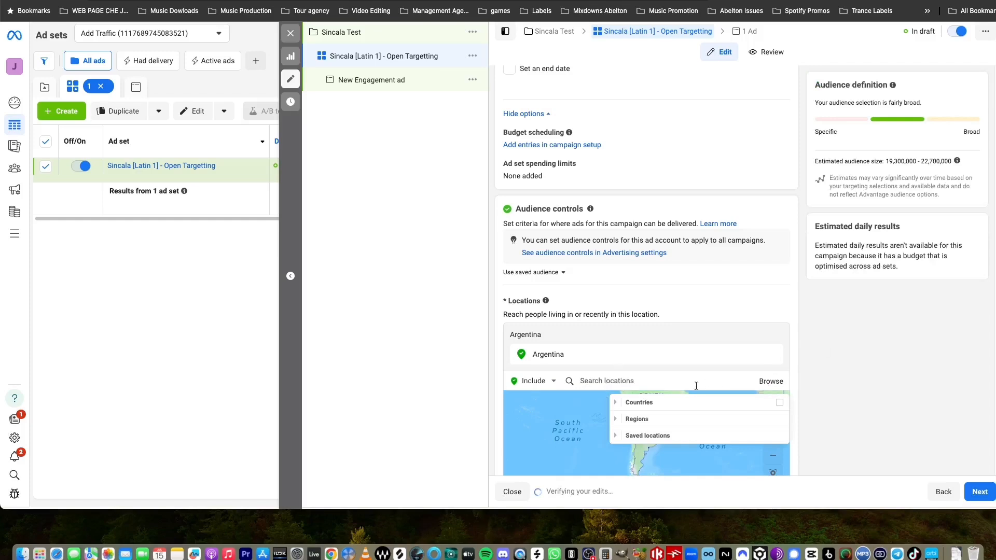
pyautogui.click(633, 381)
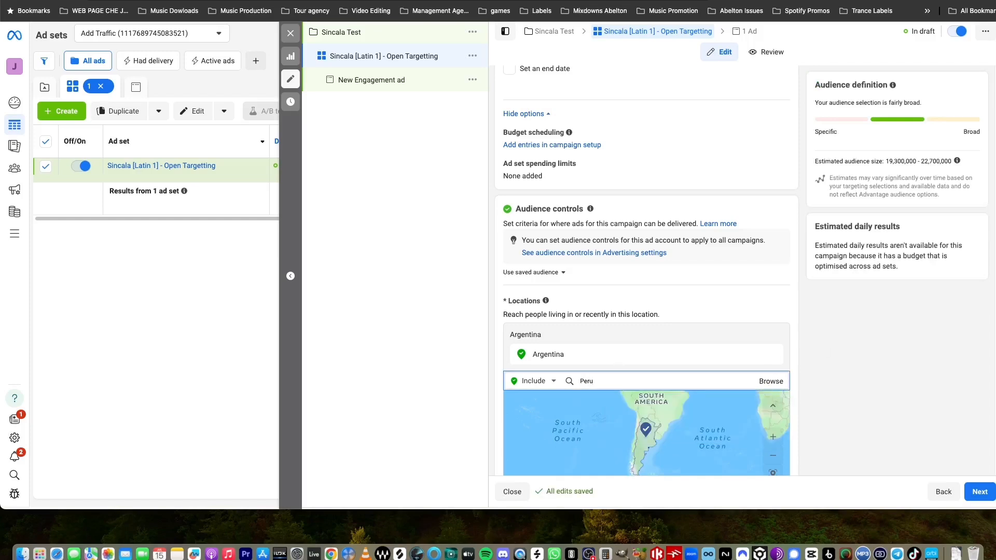
pyautogui.write('Peru')
pyautogui.click(610, 415)
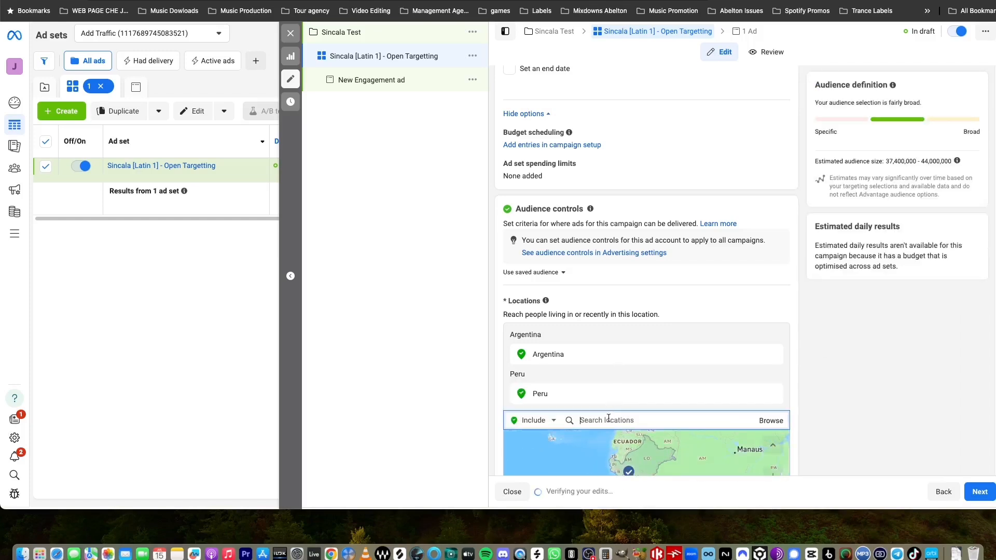
pyautogui.write('Brazil')
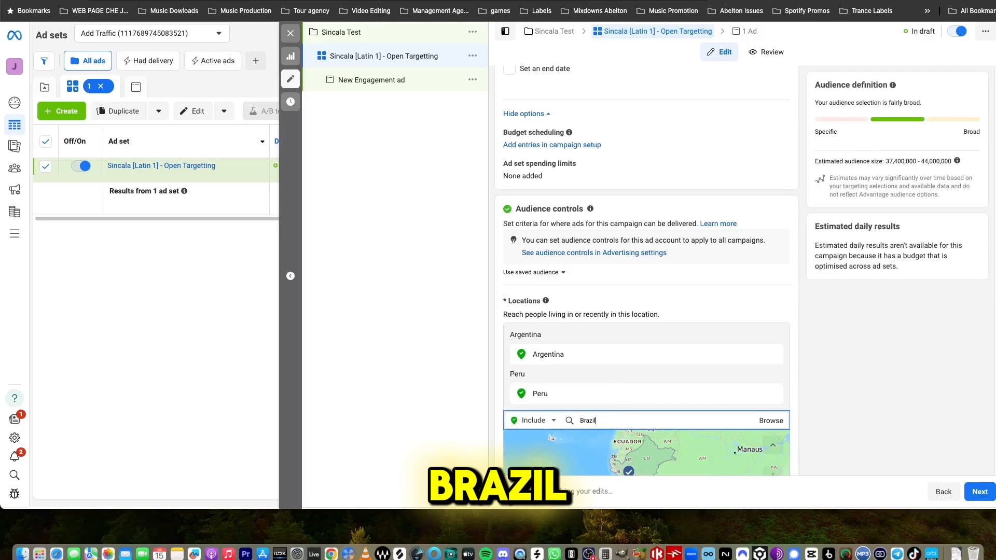
pyautogui.click(641, 441)
# Expand the additional audience controls and switch the ad set from Advantage+ audience to the original audience options.
pyautogui.scroll(-7, 818, 337)
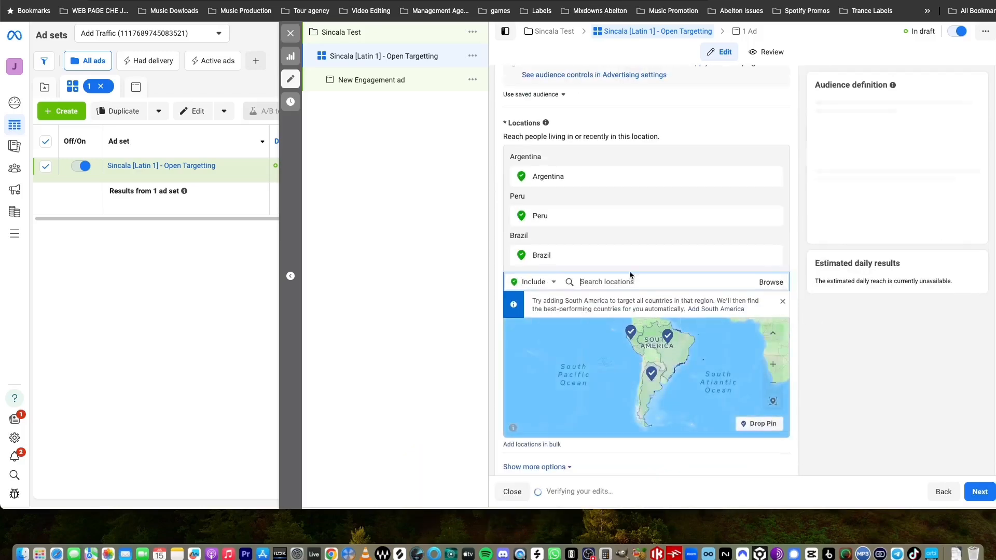
pyautogui.scroll(4, 718, 289)
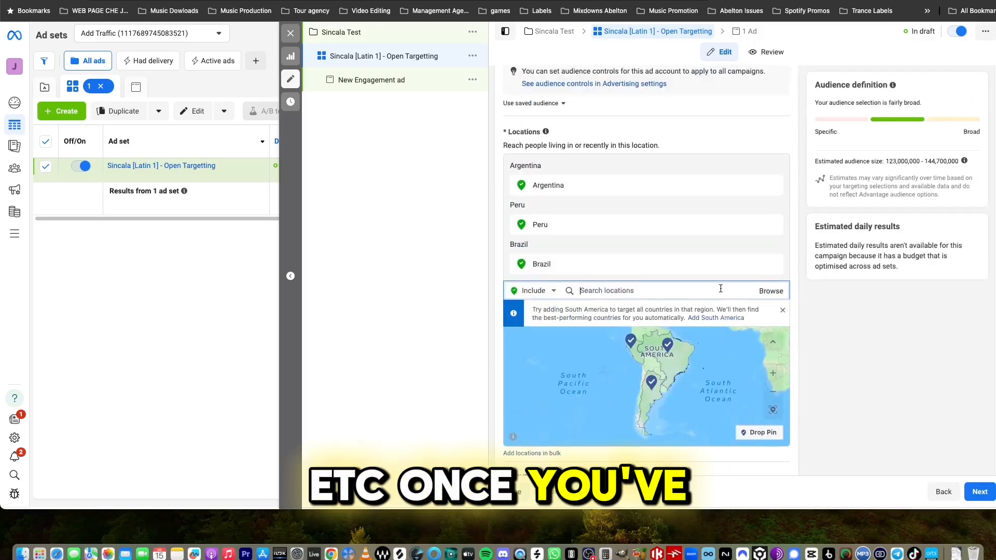
pyautogui.scroll(-1, 706, 301)
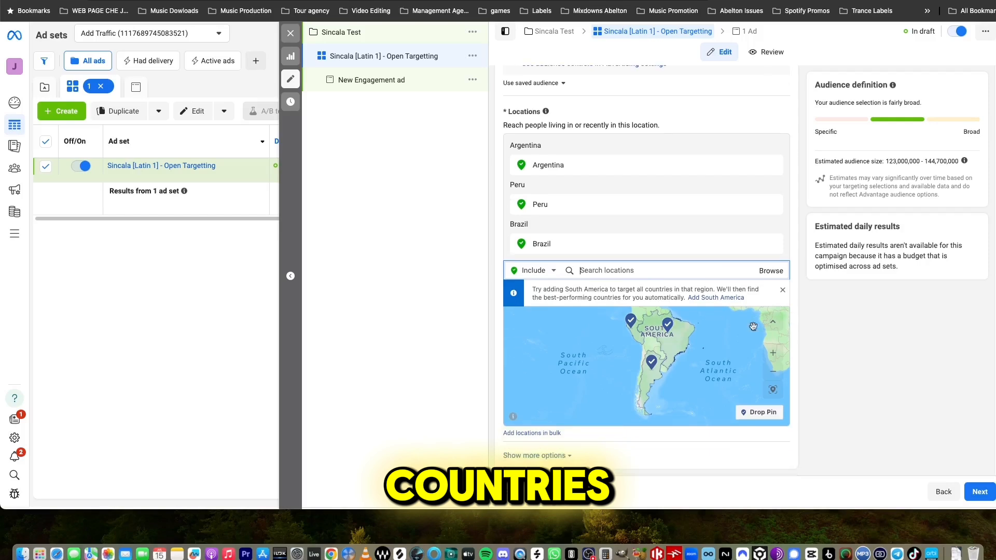
pyautogui.scroll(-2, 698, 326)
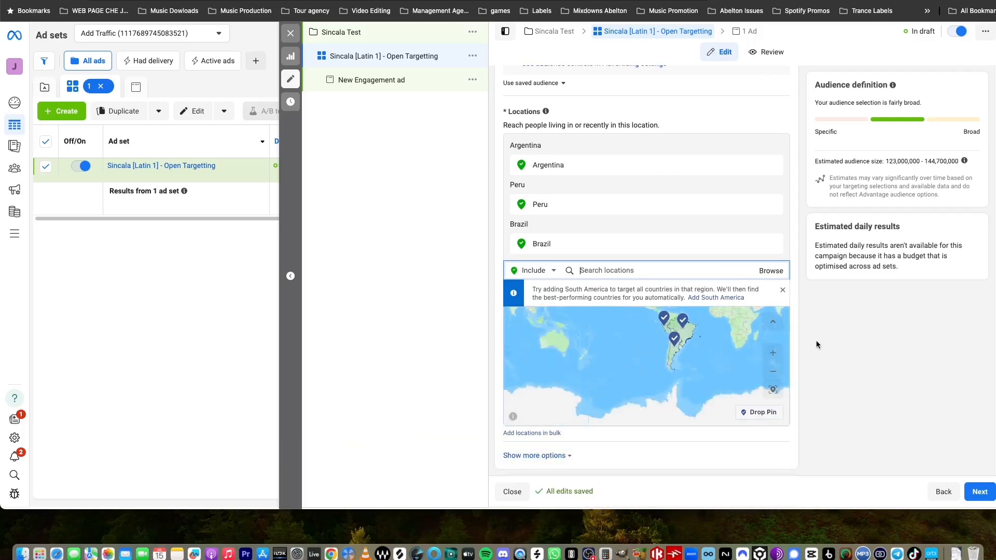
pyautogui.scroll(-2, 817, 340)
pyautogui.click(545, 357)
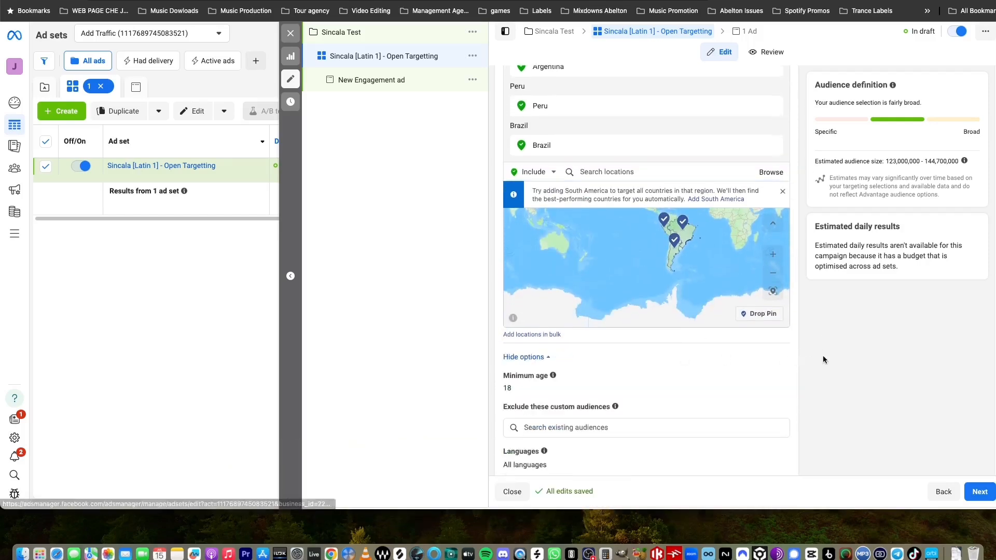
pyautogui.scroll(-5, 723, 373)
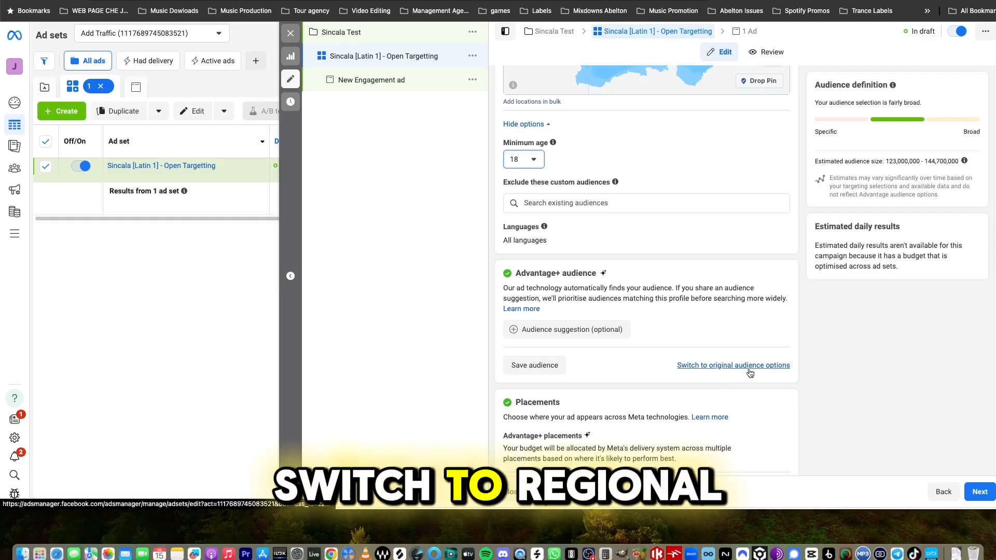
pyautogui.click(753, 366)
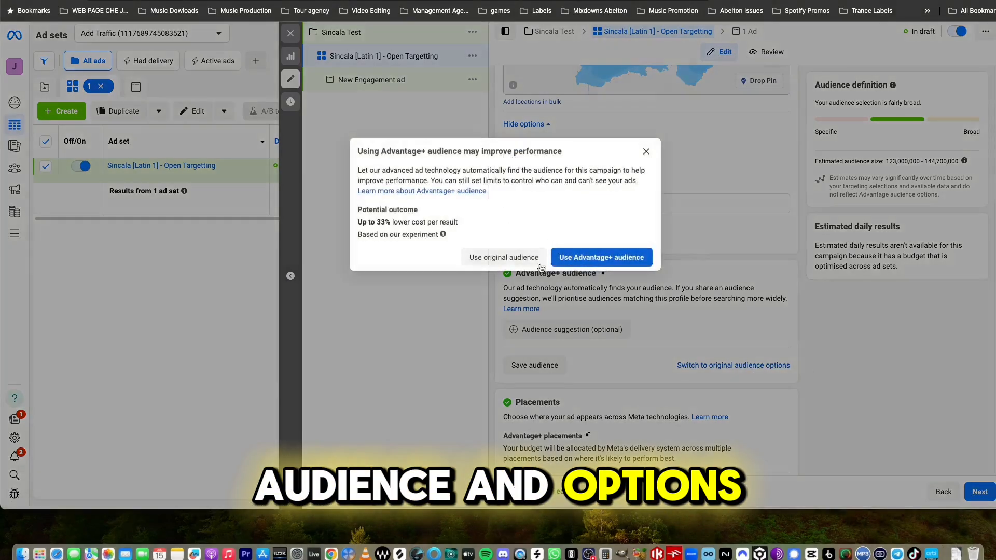
pyautogui.click(506, 256)
# Add the interest Spotify (streaming service) to the ad set's detailed targeting.
pyautogui.scroll(-10, 831, 347)
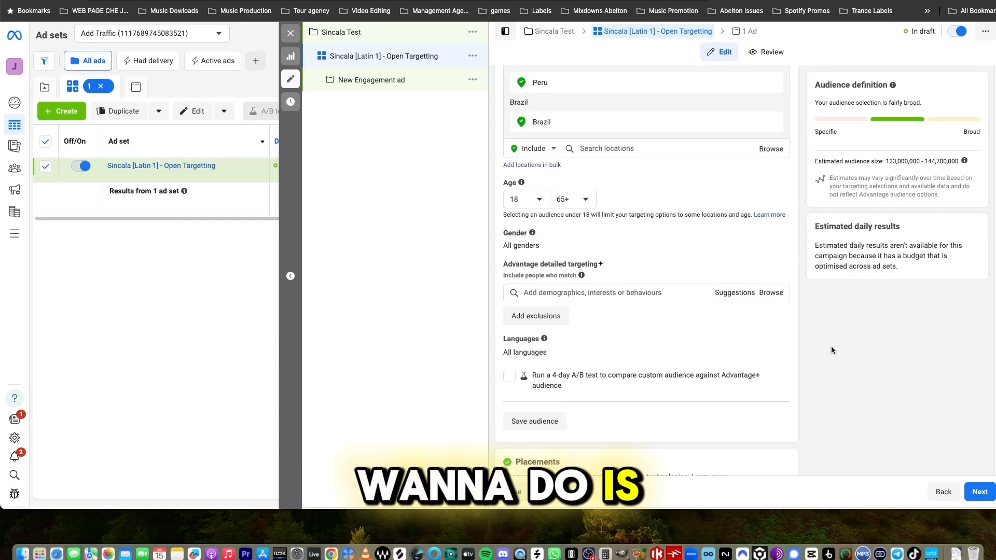
pyautogui.scroll(-3, 831, 348)
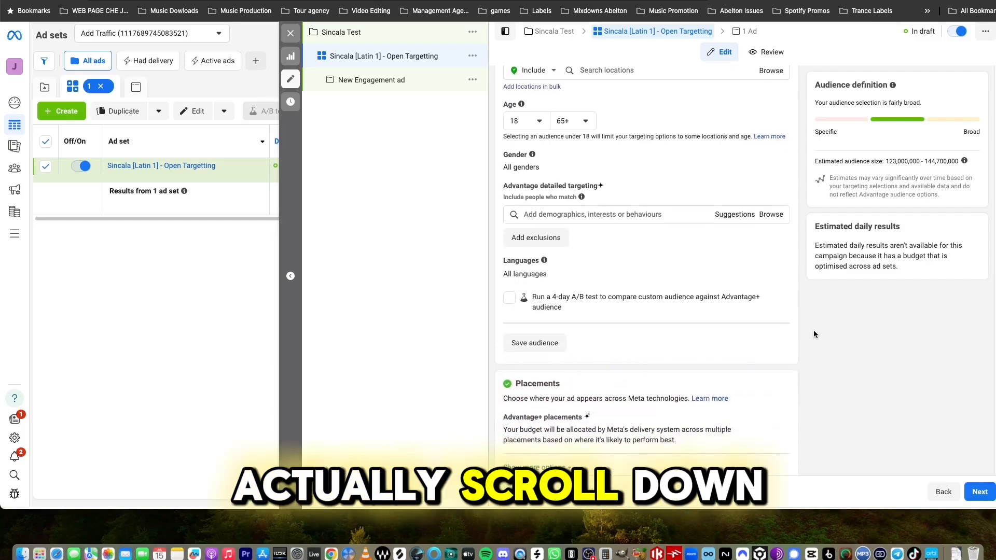
pyautogui.click(616, 215)
pyautogui.write('spotify')
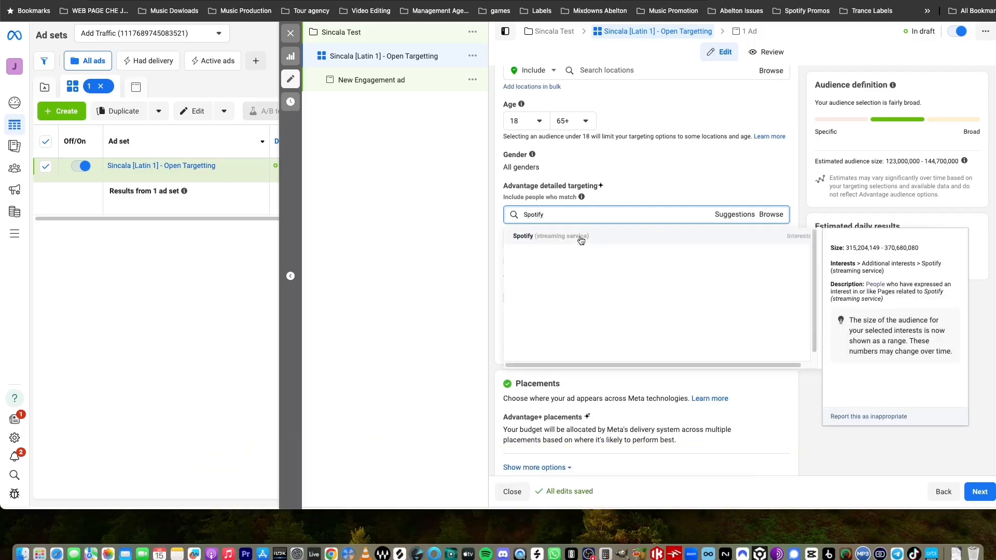
pyautogui.click(581, 236)
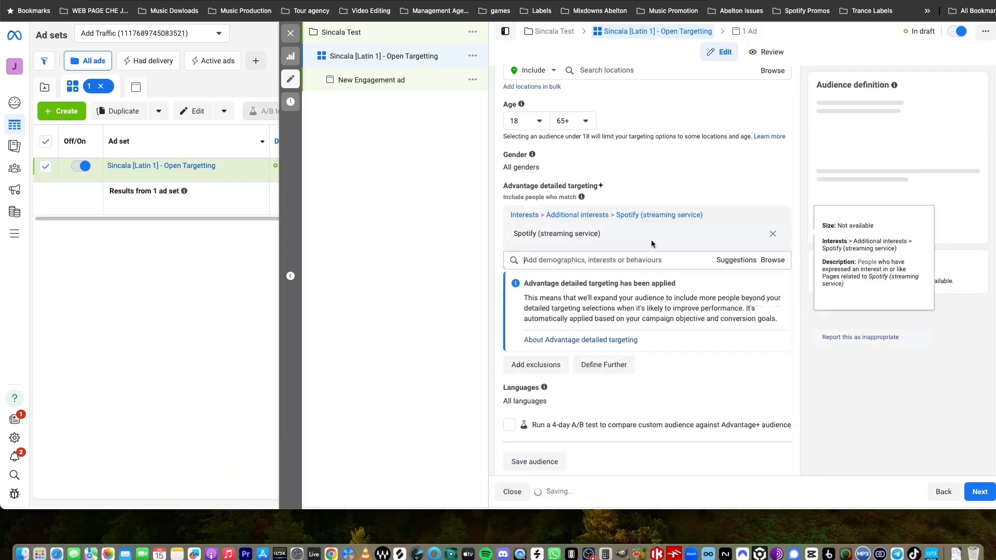
# Set the maximum age of the ad set's audience to 46.
pyautogui.click(592, 120)
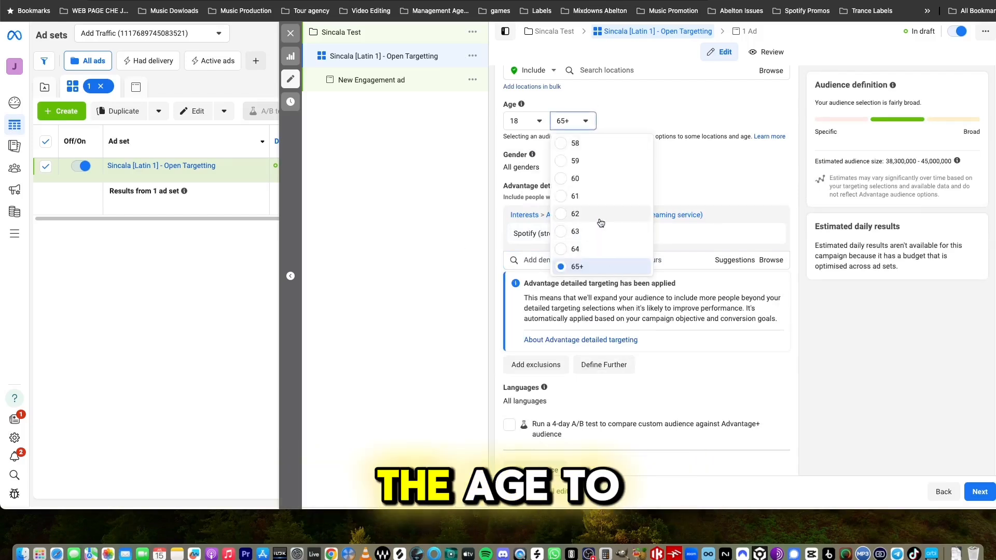
pyautogui.scroll(3, 601, 223)
pyautogui.scroll(4, 601, 223)
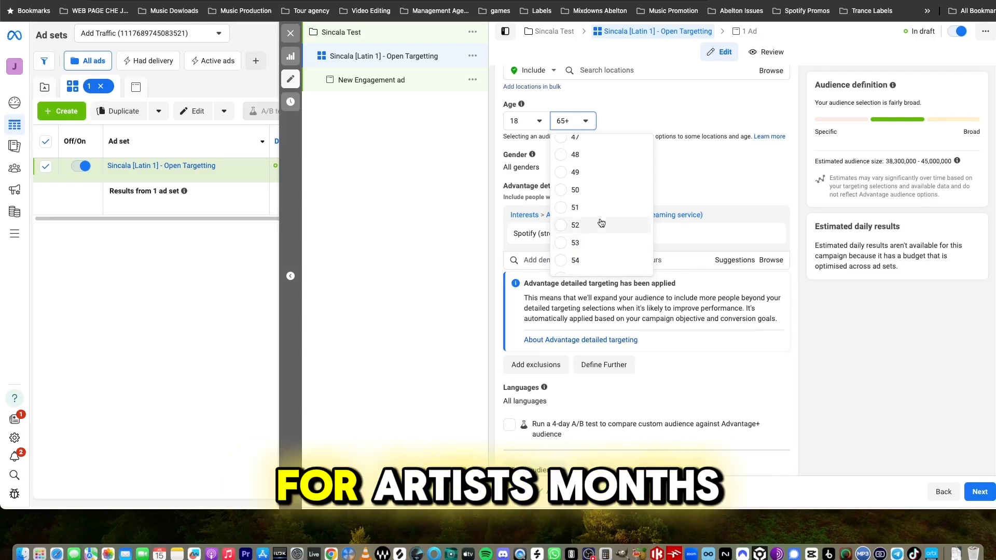
pyautogui.scroll(6, 601, 223)
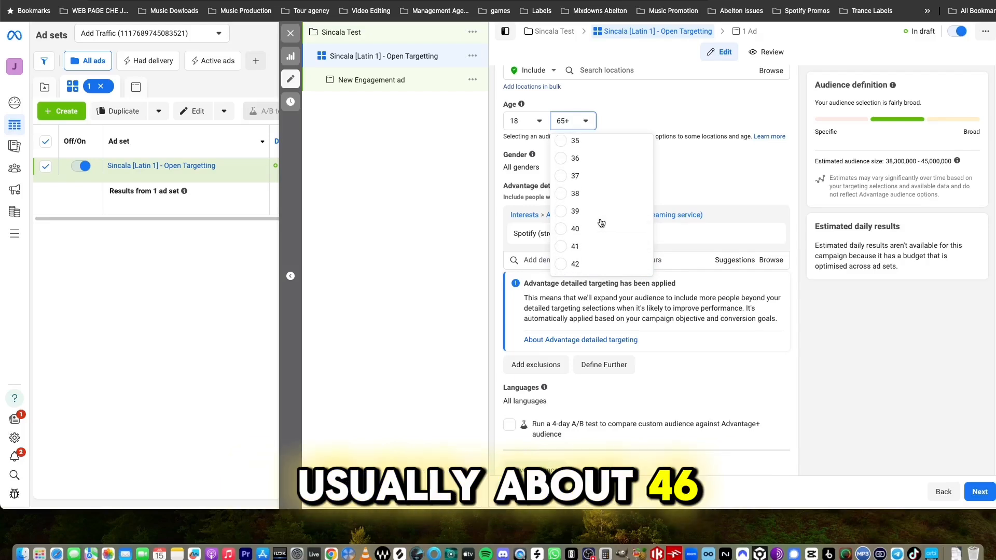
pyautogui.scroll(-1, 602, 225)
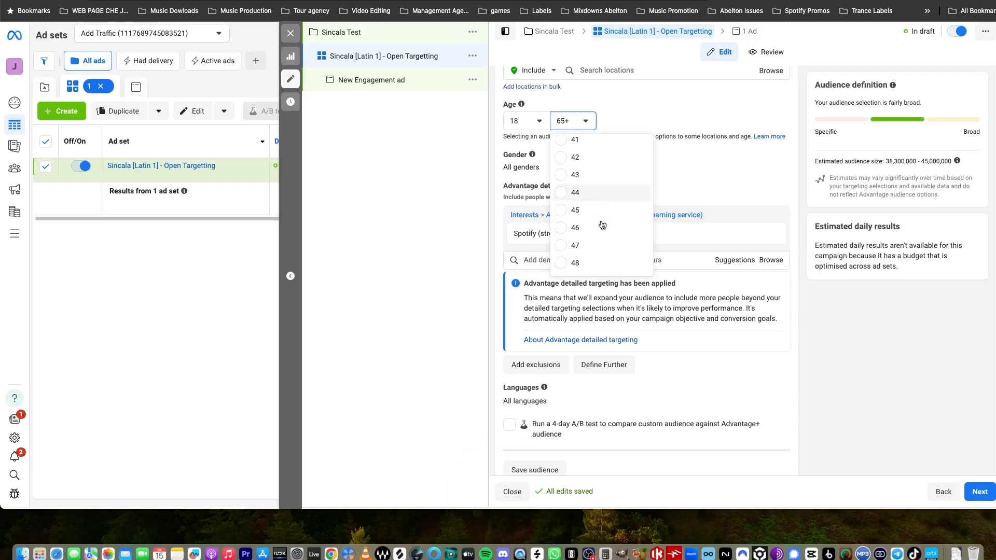
pyautogui.click(571, 227)
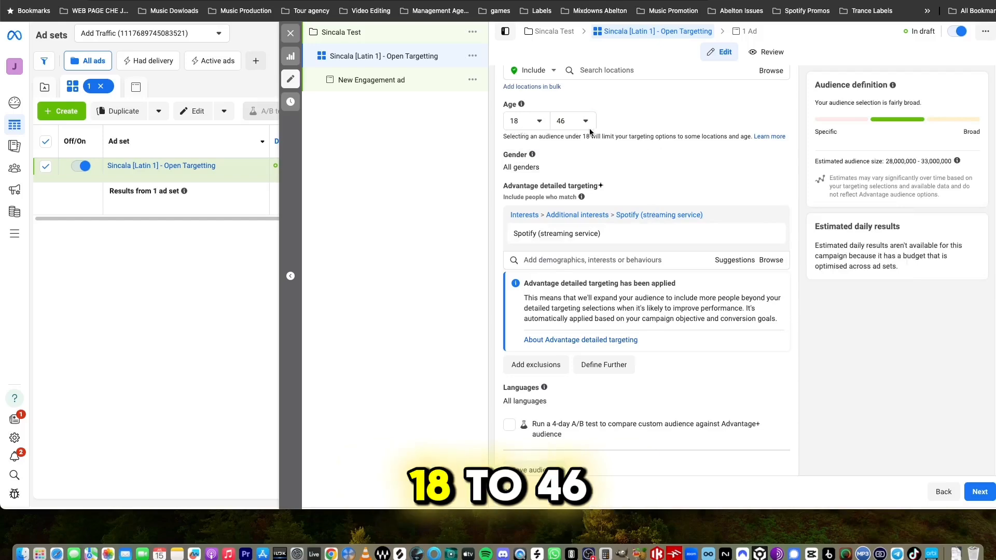
# Review the ad set's included locations, age range, detailed targeting and placement settings.
pyautogui.scroll(1, 678, 206)
pyautogui.scroll(4, 616, 140)
pyautogui.scroll(-6, 689, 270)
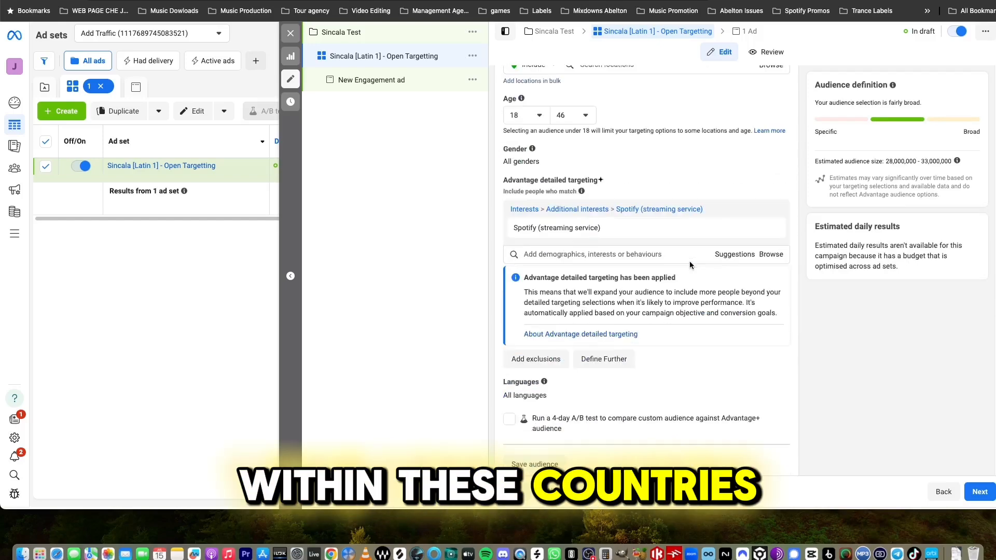
pyautogui.scroll(-2, 690, 264)
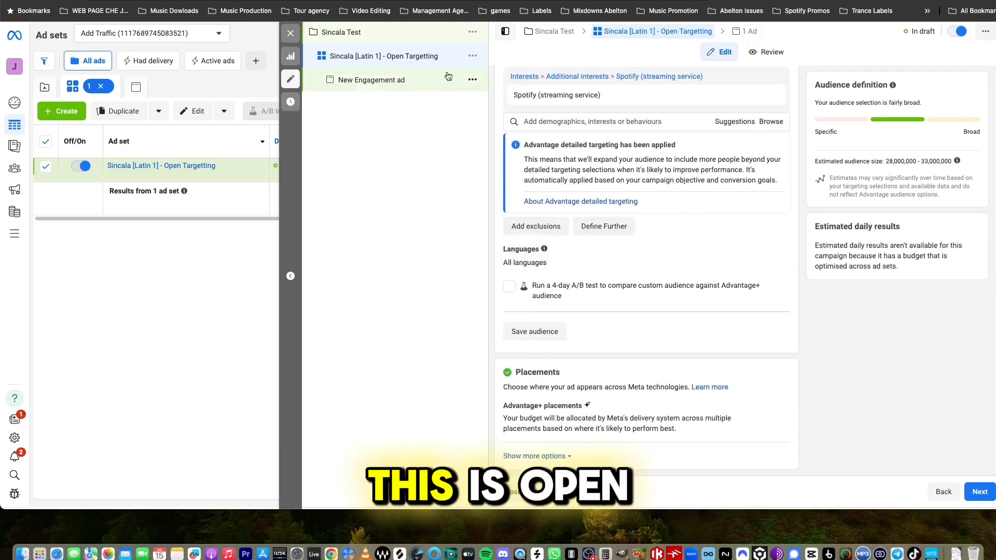
pyautogui.scroll(5, 496, 244)
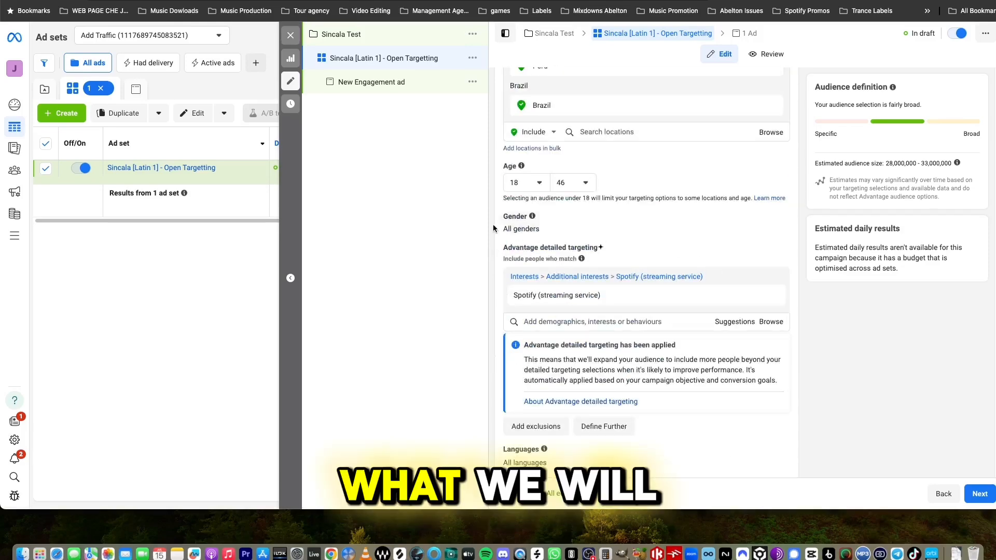
pyautogui.scroll(-1, 727, 363)
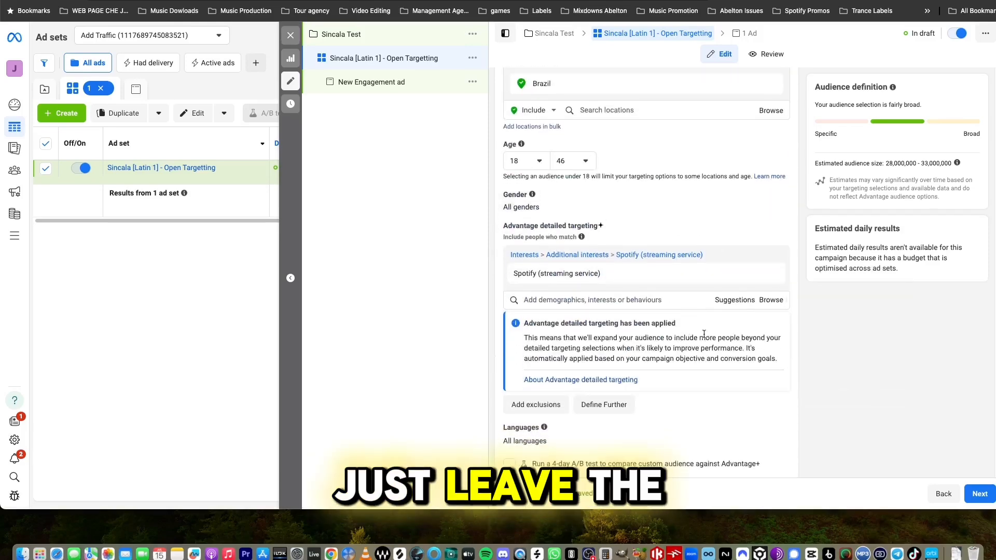
pyautogui.scroll(-4, 731, 452)
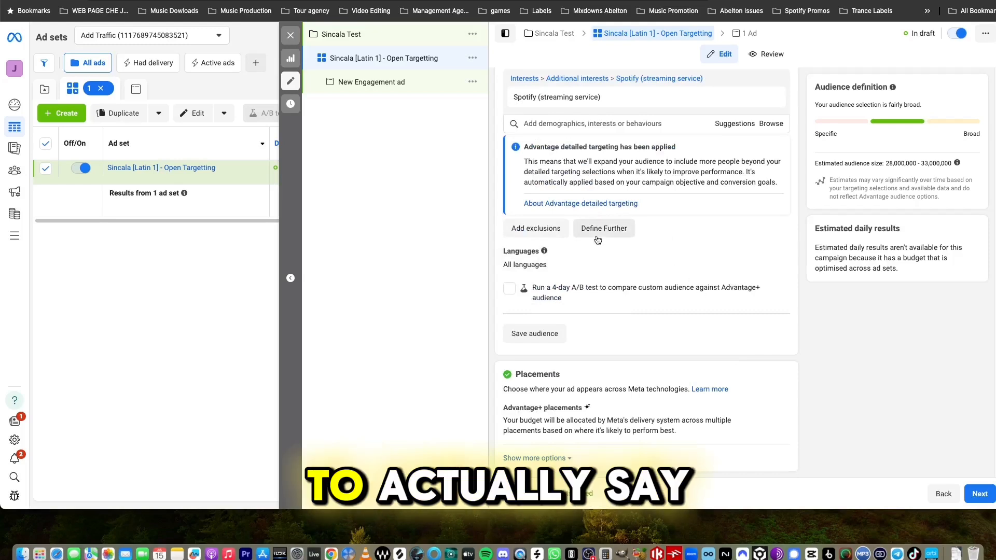
pyautogui.scroll(3, 637, 261)
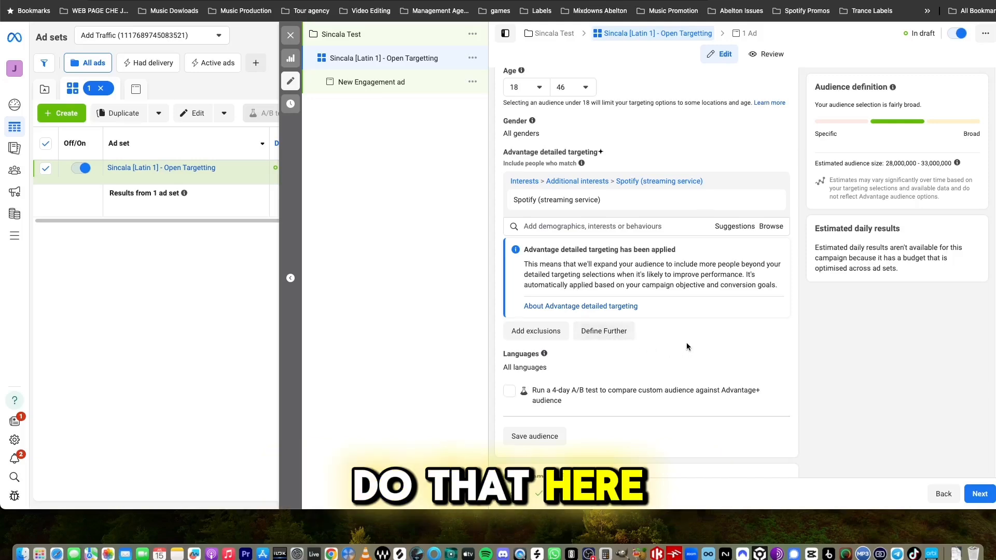
# Try narrowing the detailed targeting with Techno (music) as an interest people must also match, and remove that condition.
pyautogui.scroll(-1, 617, 332)
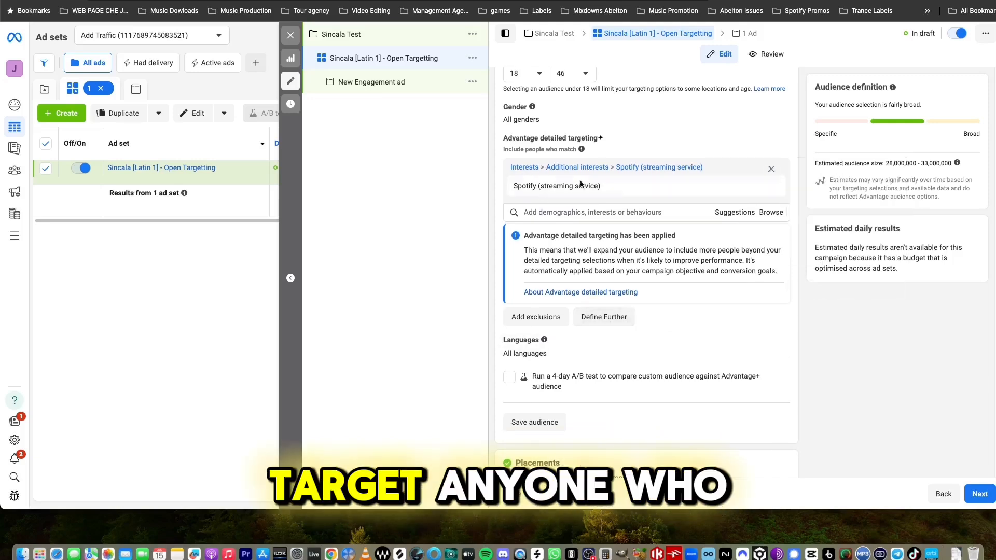
pyautogui.click(603, 317)
pyautogui.click(622, 330)
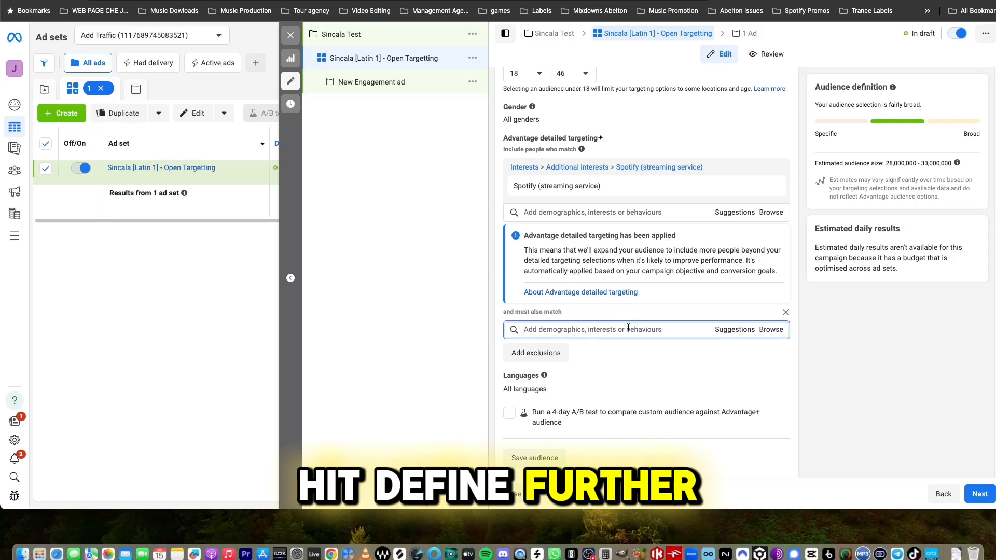
pyautogui.write('techno')
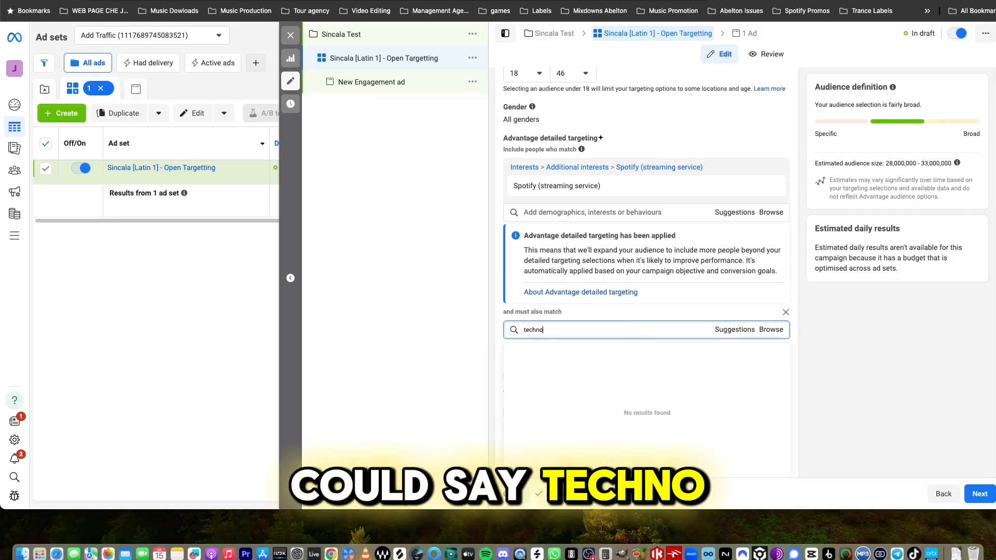
pyautogui.write(' music')
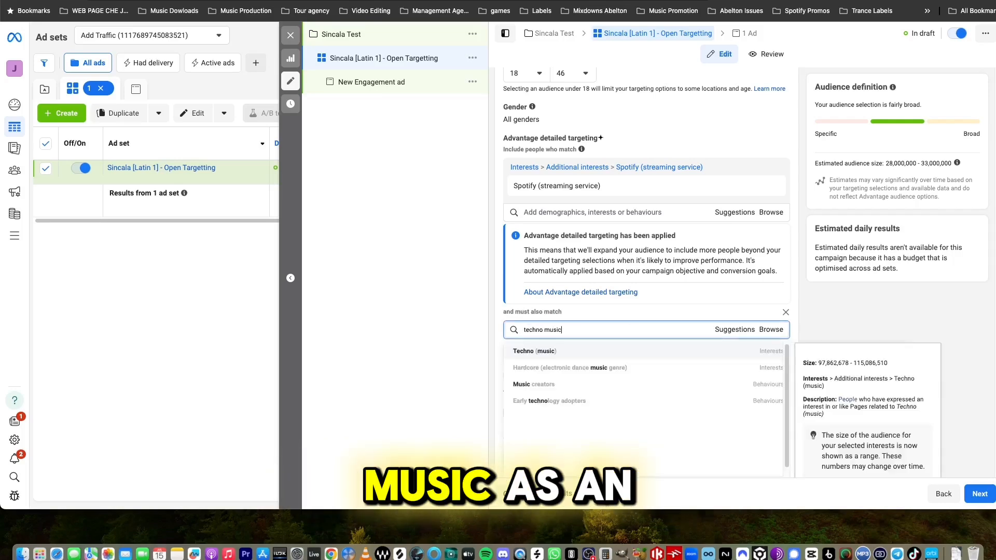
pyautogui.click(647, 349)
pyautogui.scroll(-3, 845, 403)
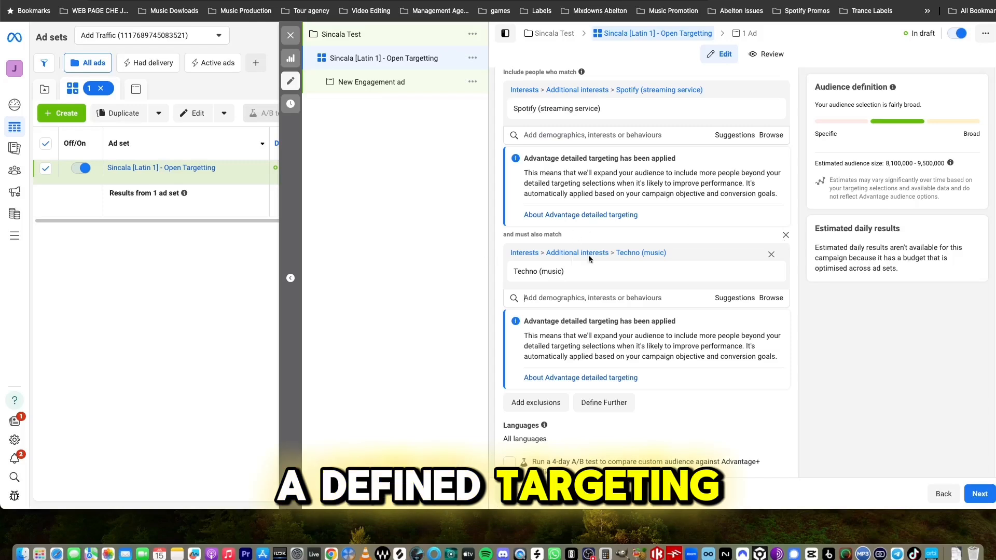
pyautogui.click(786, 235)
# Switch the ad set from Advantage+ placements to manual placements.
pyautogui.scroll(-1, 689, 420)
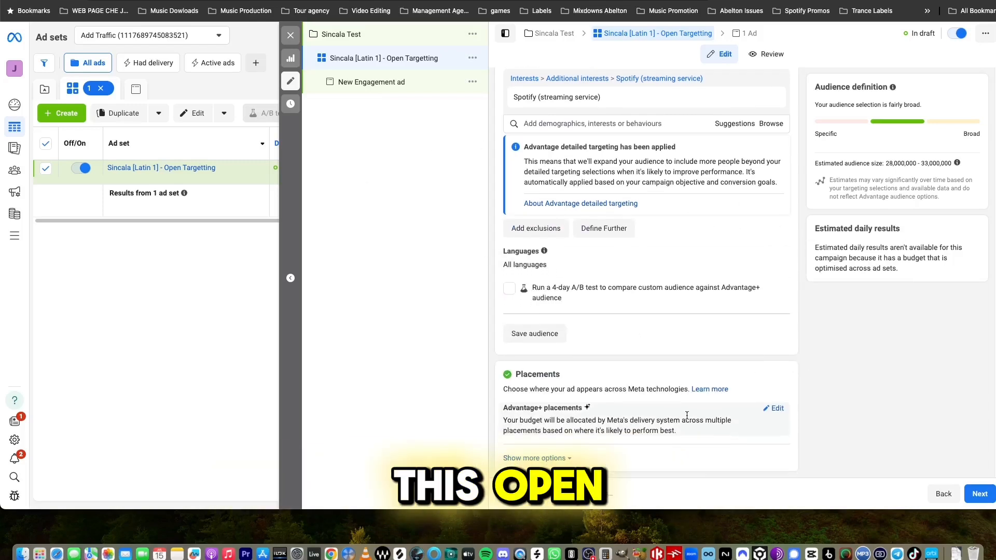
pyautogui.click(775, 410)
pyautogui.scroll(-1, 729, 350)
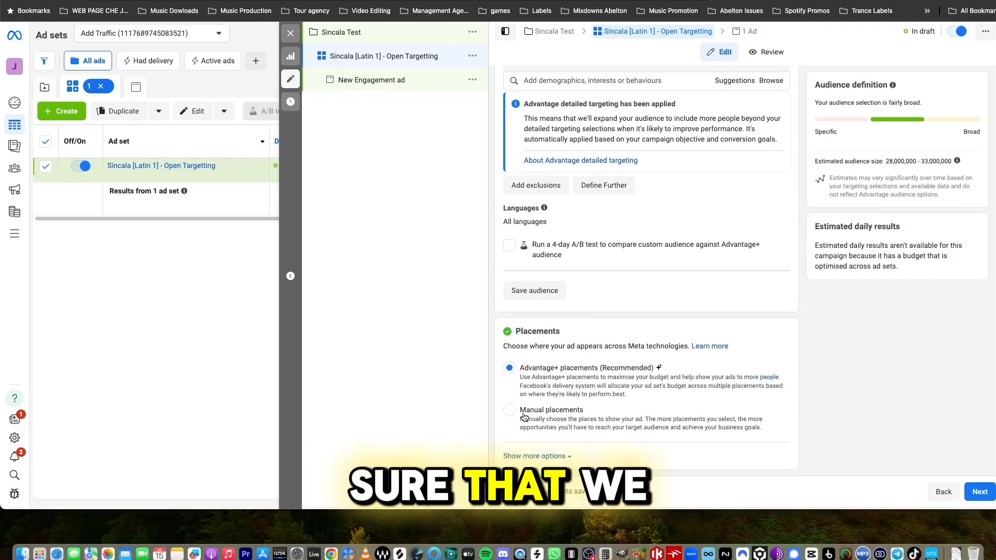
pyautogui.click(523, 414)
pyautogui.scroll(-5, 745, 408)
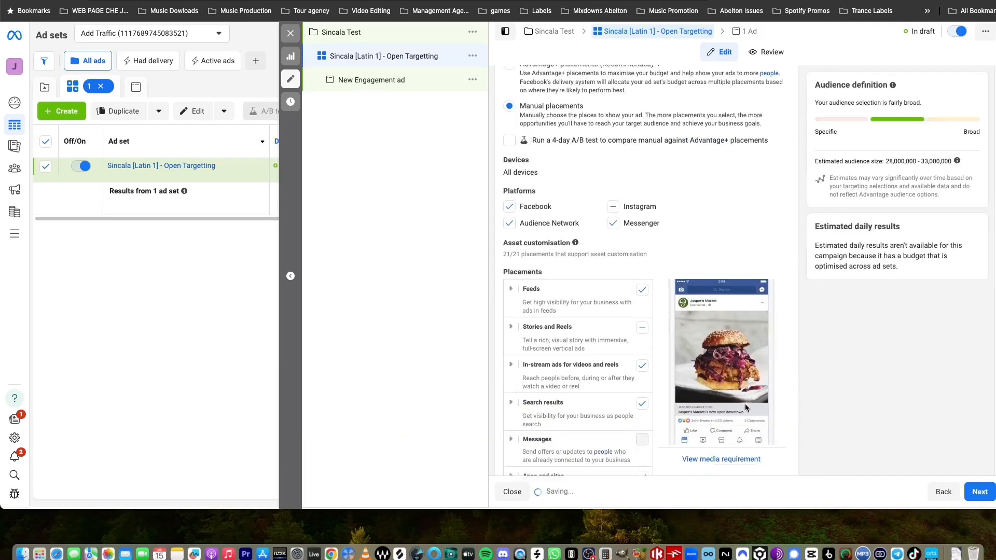
pyautogui.scroll(-3, 745, 407)
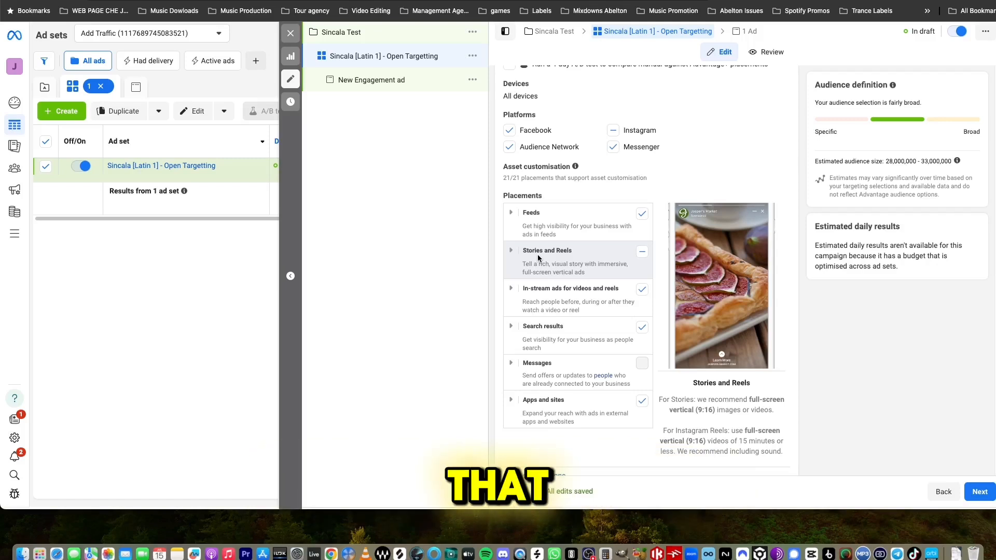
# Limit the Feeds placements to Facebook Feed, Instagram feed, Facebook video feeds and Instagram Explore.
pyautogui.click(512, 214)
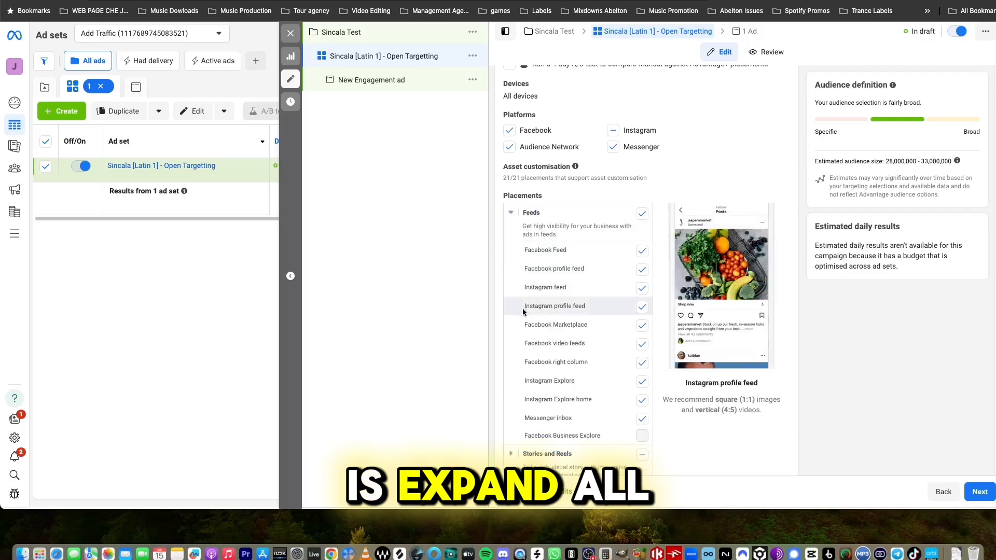
pyautogui.click(642, 214)
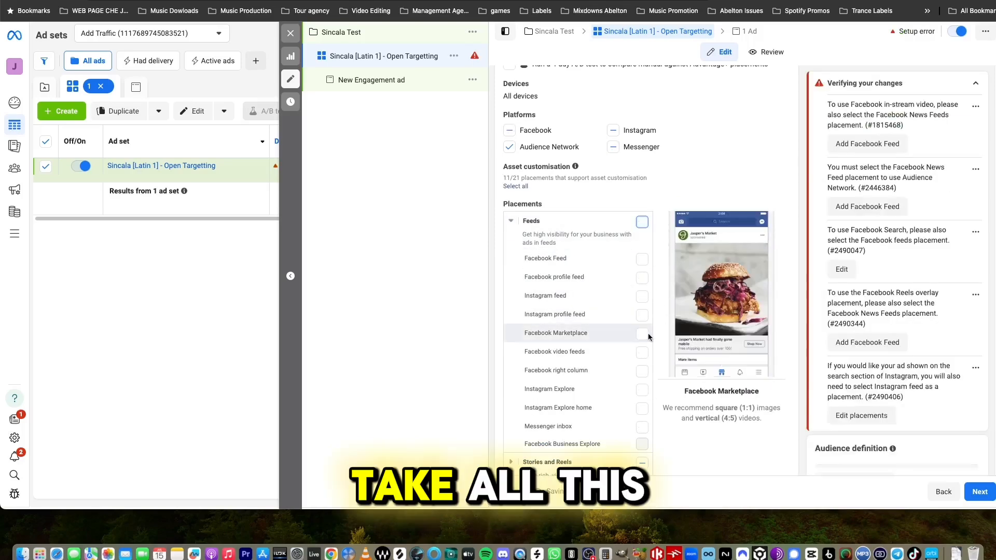
pyautogui.click(642, 259)
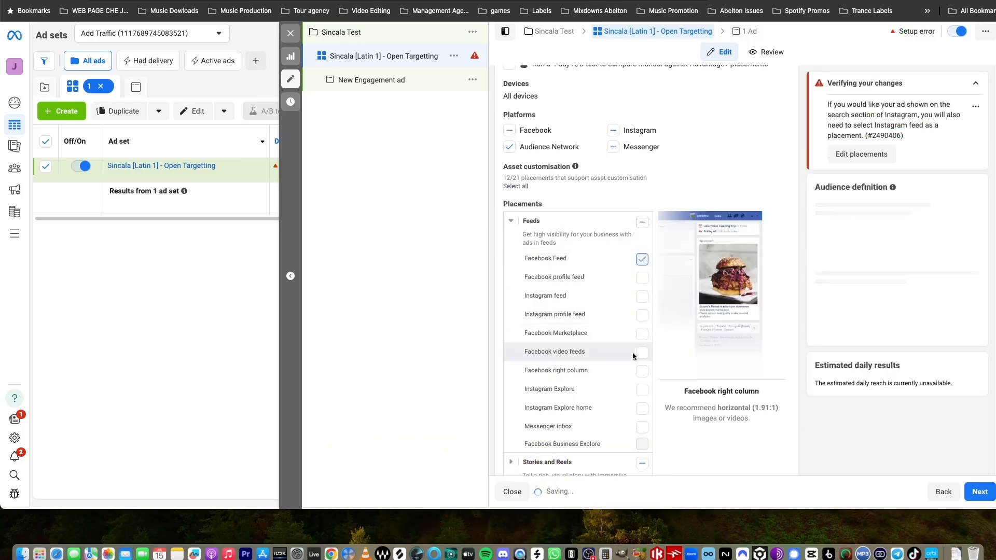
pyautogui.click(642, 297)
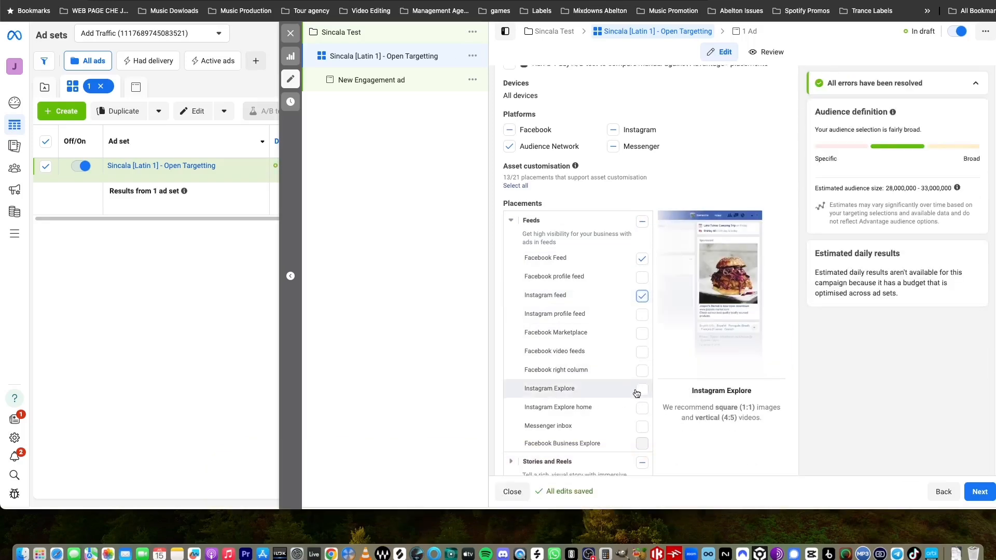
pyautogui.click(642, 350)
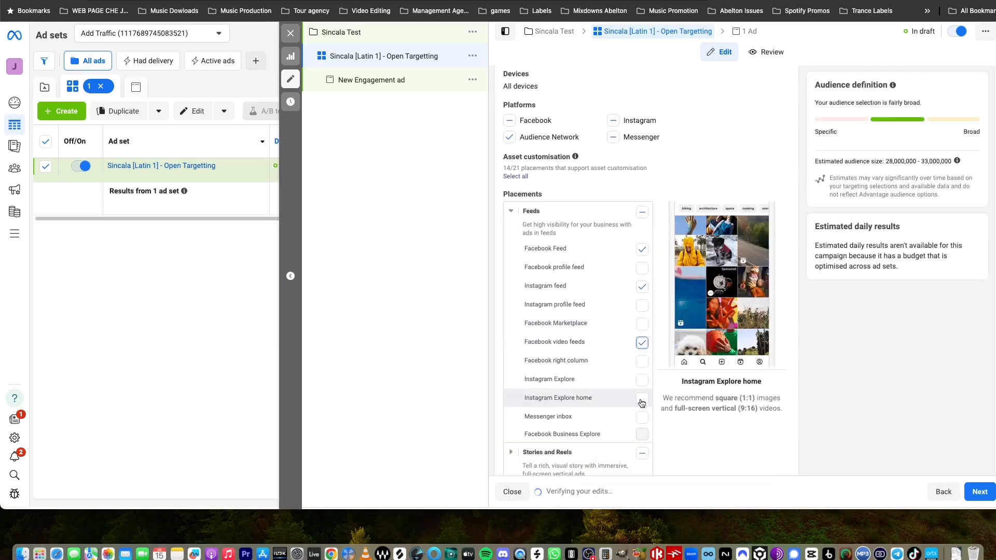
pyautogui.click(643, 381)
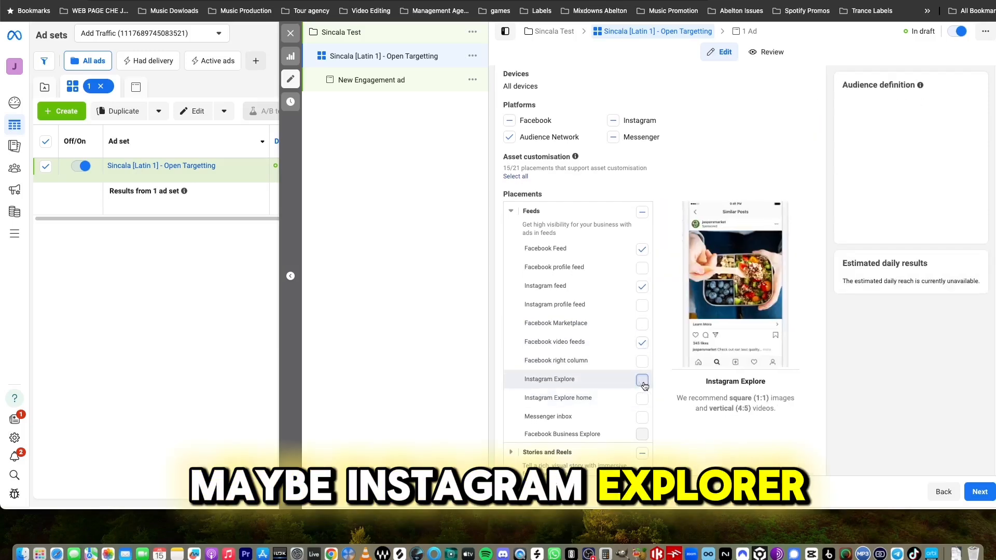
# Exclude the Apps and sites and Search results placements, keeping both in-stream ads for videos and reels placements selected.
pyautogui.scroll(-5, 648, 289)
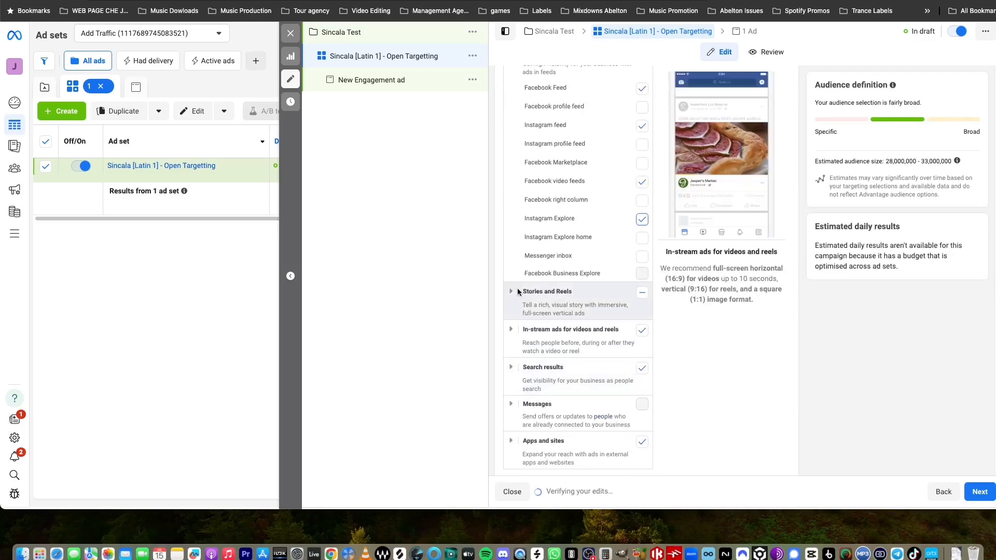
pyautogui.click(642, 442)
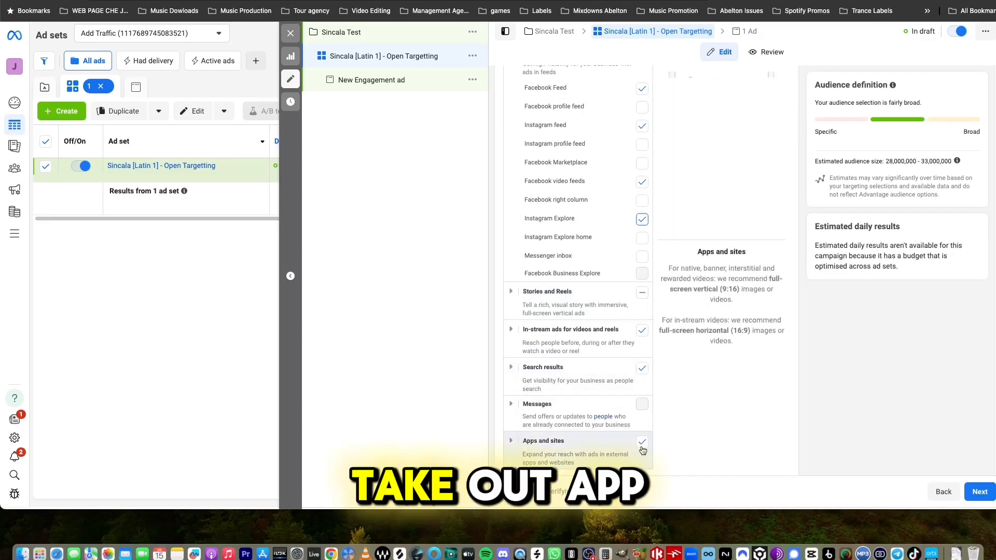
pyautogui.click(642, 368)
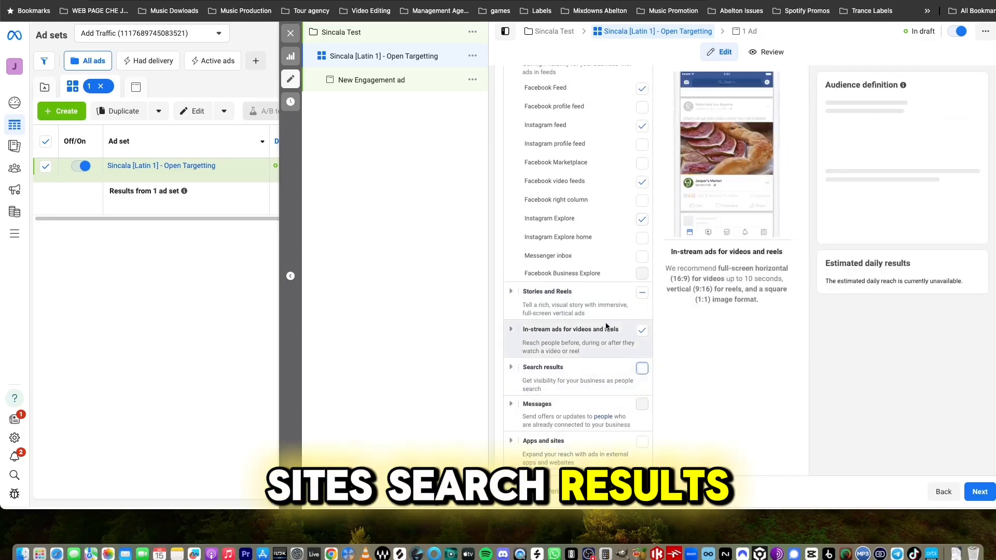
pyautogui.click(511, 330)
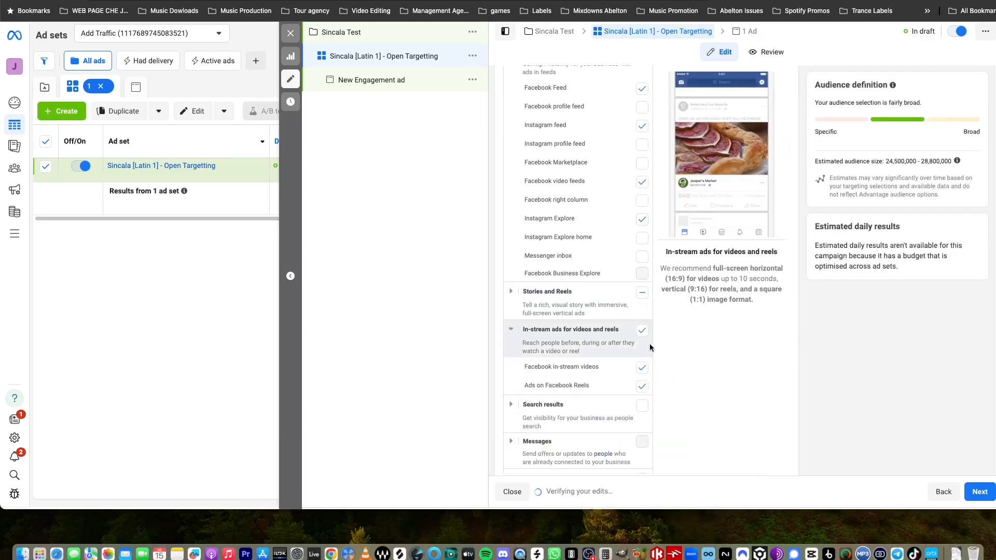
pyautogui.click(643, 369)
pyautogui.click(642, 369)
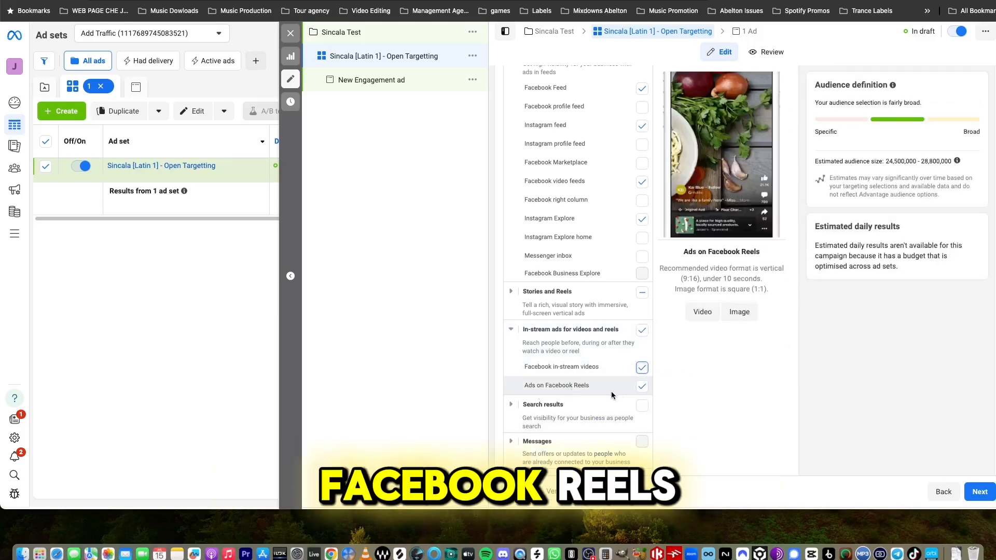
# Include Instagram profile reels and exclude Messenger Stories in the Stories and Reels placements.
pyautogui.click(519, 299)
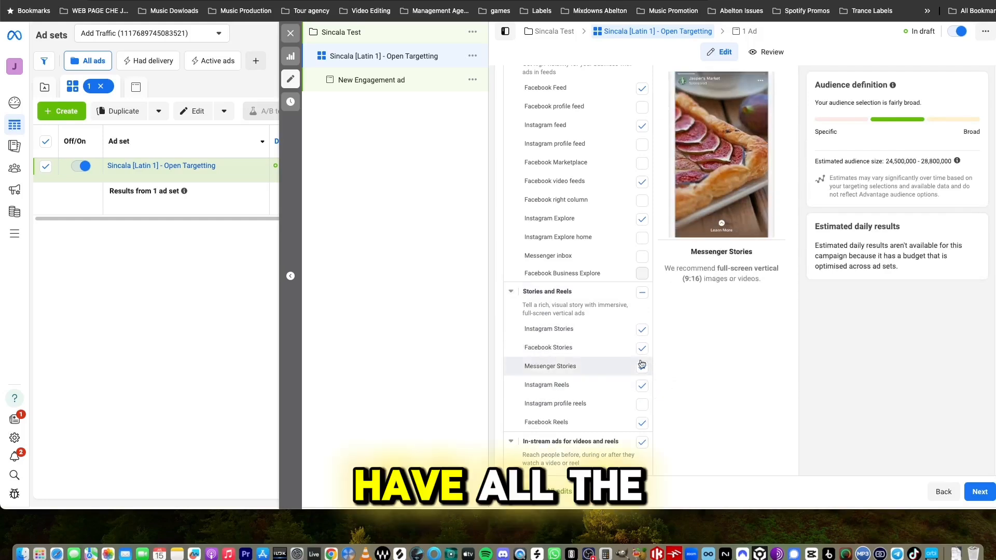
pyautogui.click(643, 405)
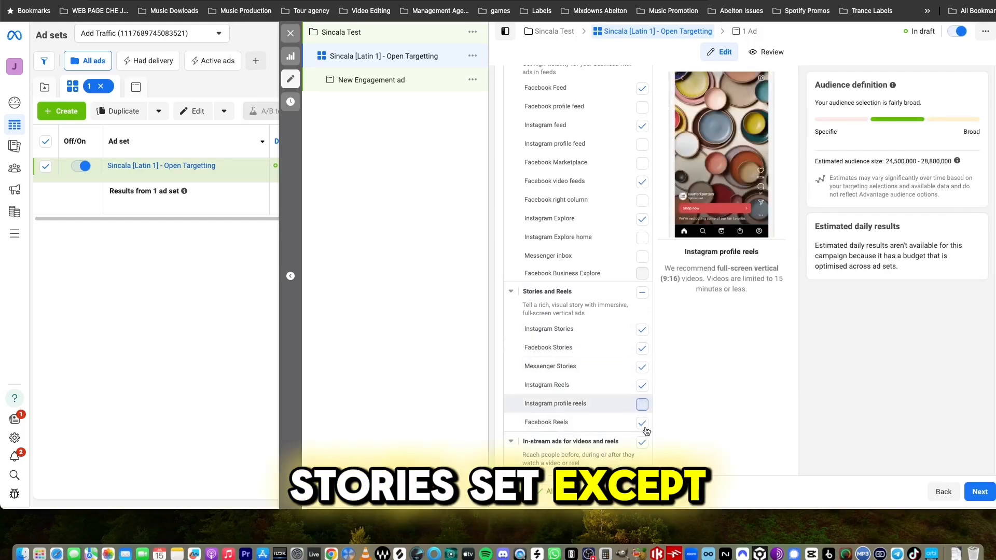
pyautogui.click(643, 368)
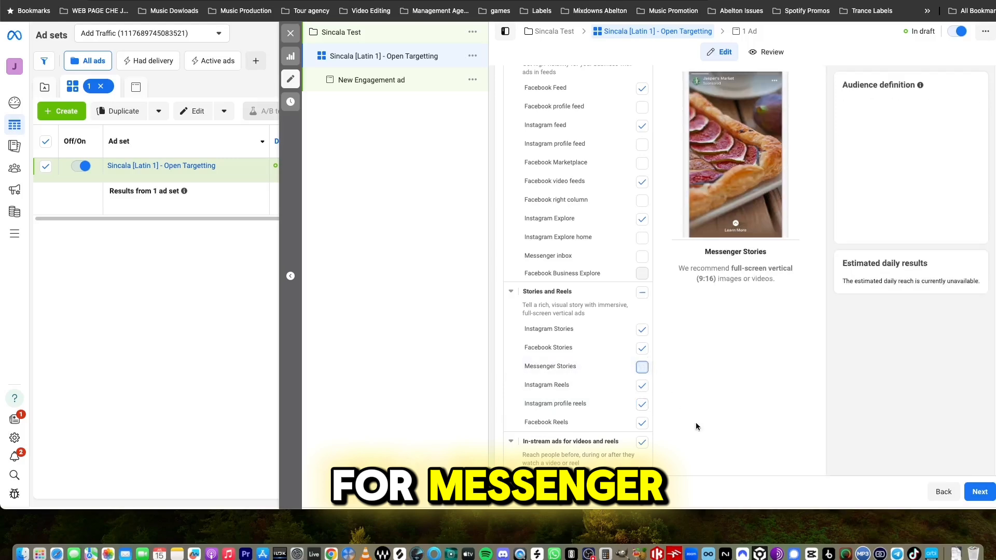
pyautogui.scroll(-4, 690, 416)
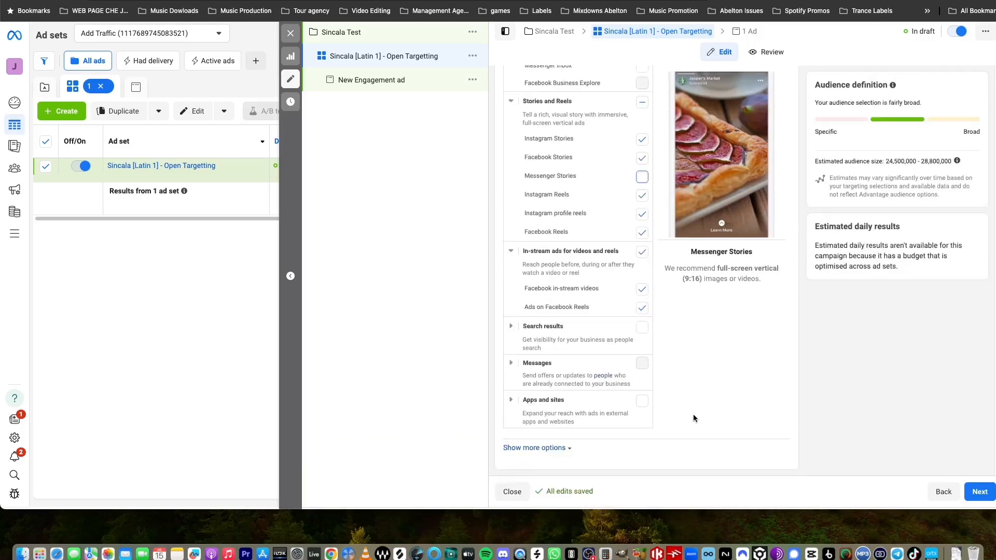
# Proceed from the ad set to its ad, name the ad "Sincala Video 1 Test" and turn off Partnership ad.
pyautogui.click(960, 502)
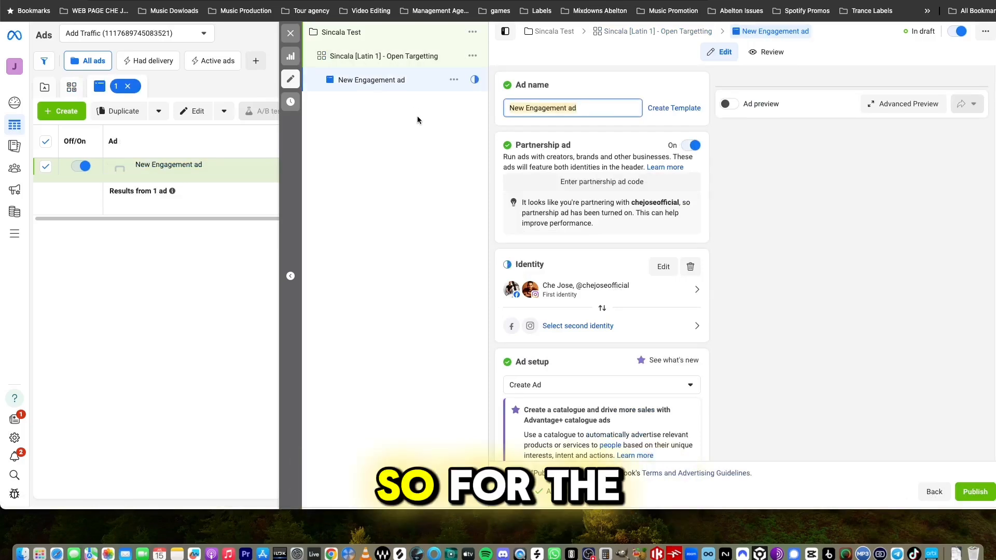
pyautogui.write('Sincal')
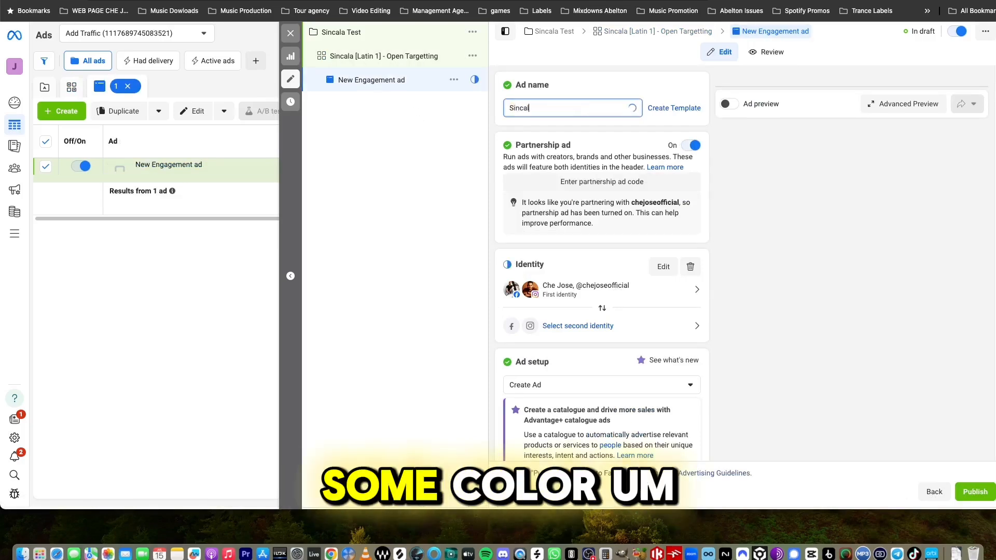
pyautogui.write('a  Video 1')
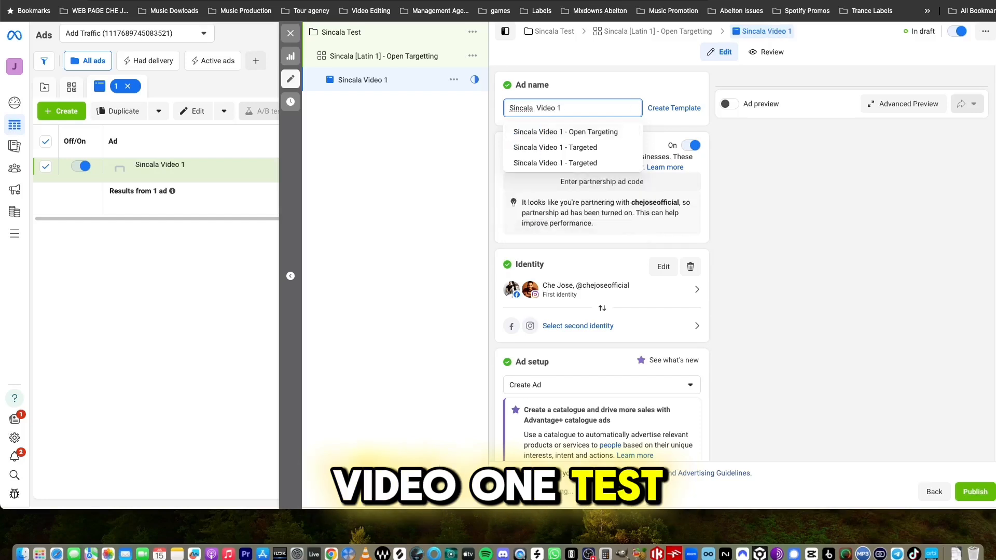
pyautogui.write(' Test')
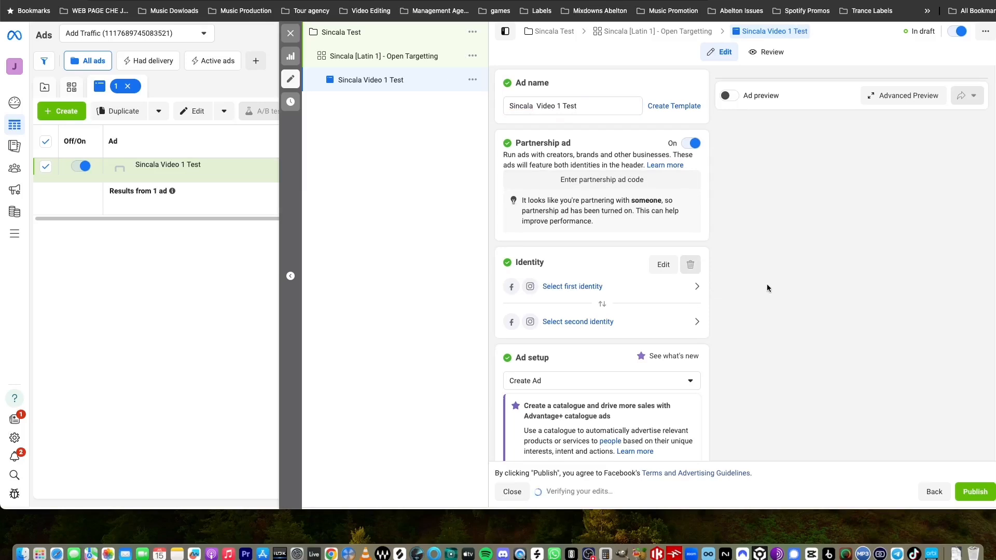
pyautogui.click(692, 143)
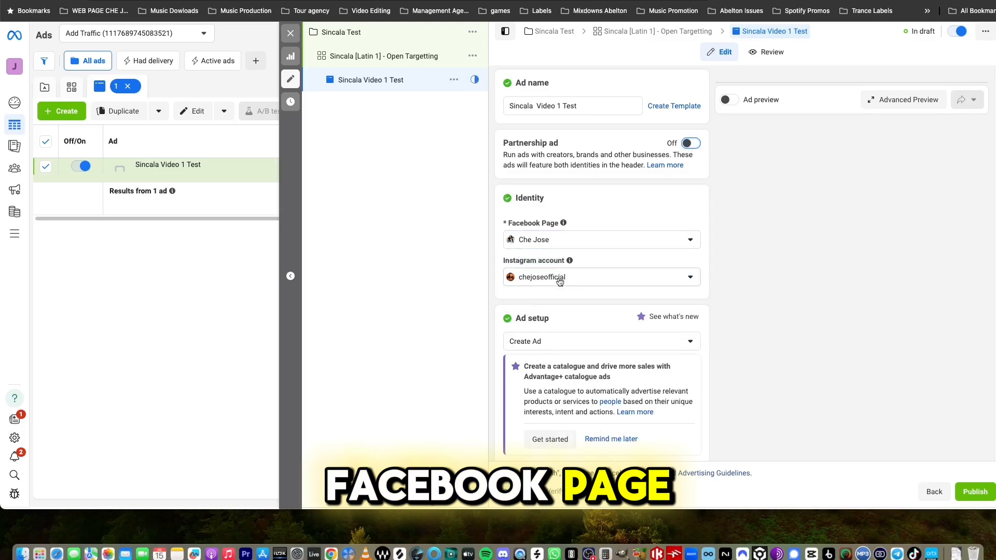
# Add the 15-second 1080 × 1080 Sincala IG video from the account videos as the ad's media, keeping its full length.
pyautogui.scroll(-5, 648, 217)
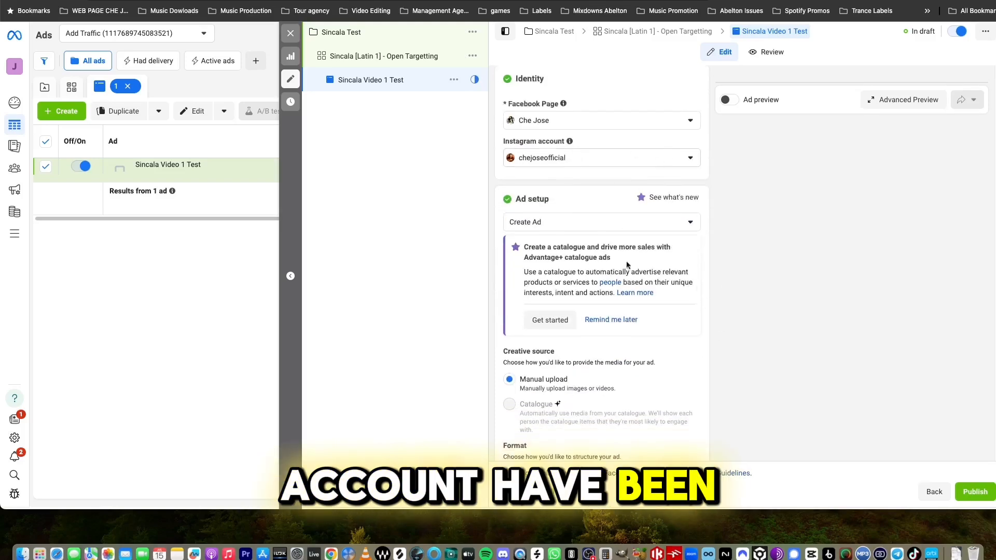
pyautogui.scroll(-8, 661, 313)
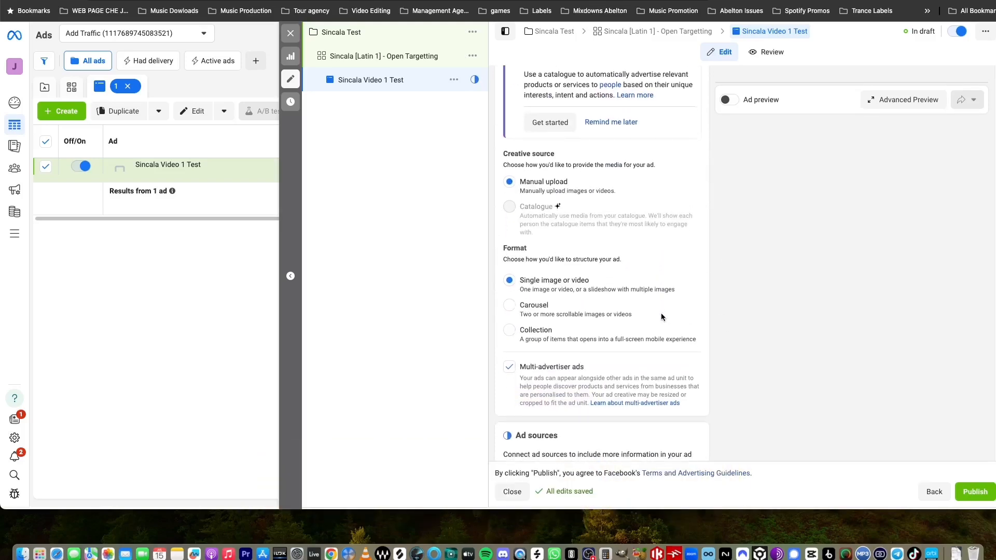
pyautogui.scroll(-4, 661, 314)
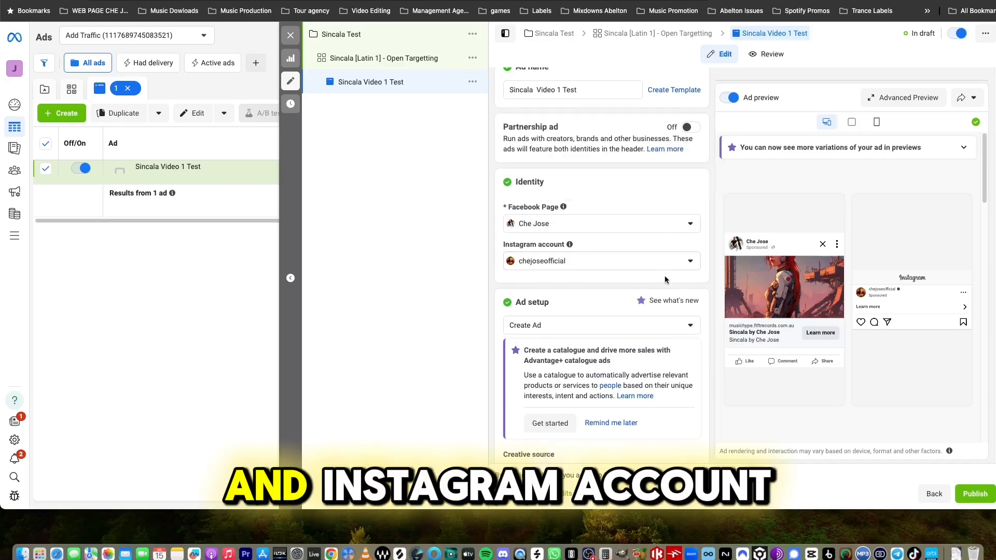
pyautogui.scroll(-10, 669, 288)
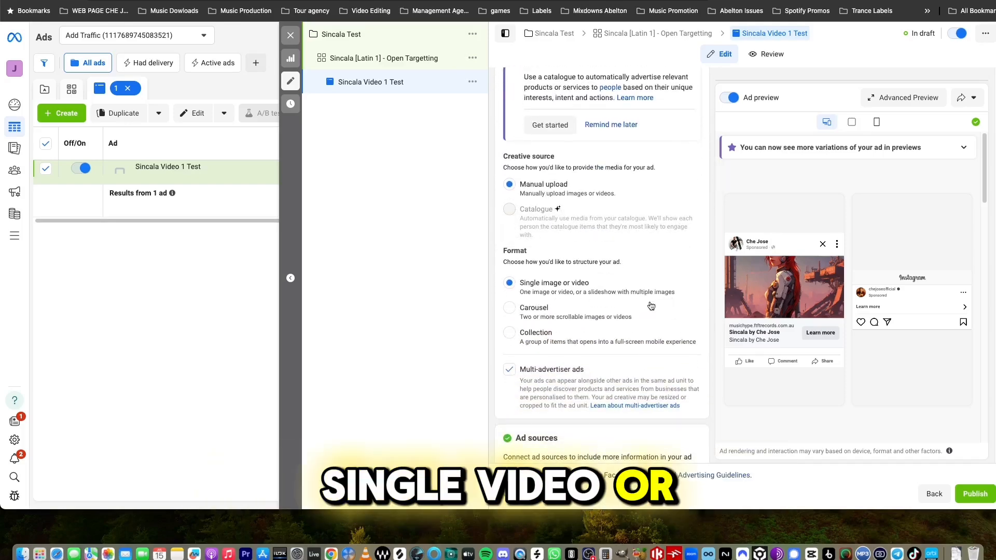
pyautogui.scroll(-8, 651, 307)
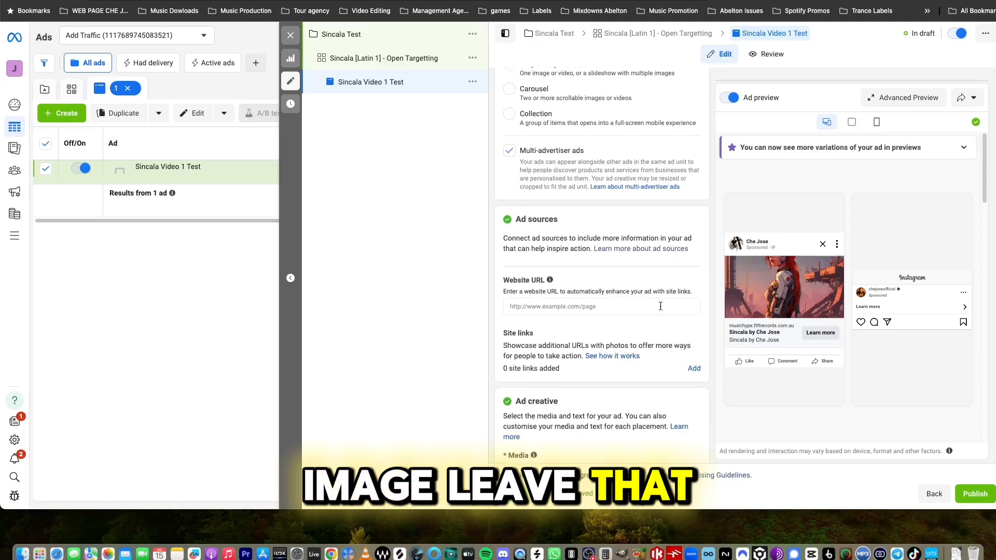
pyautogui.scroll(-2, 660, 306)
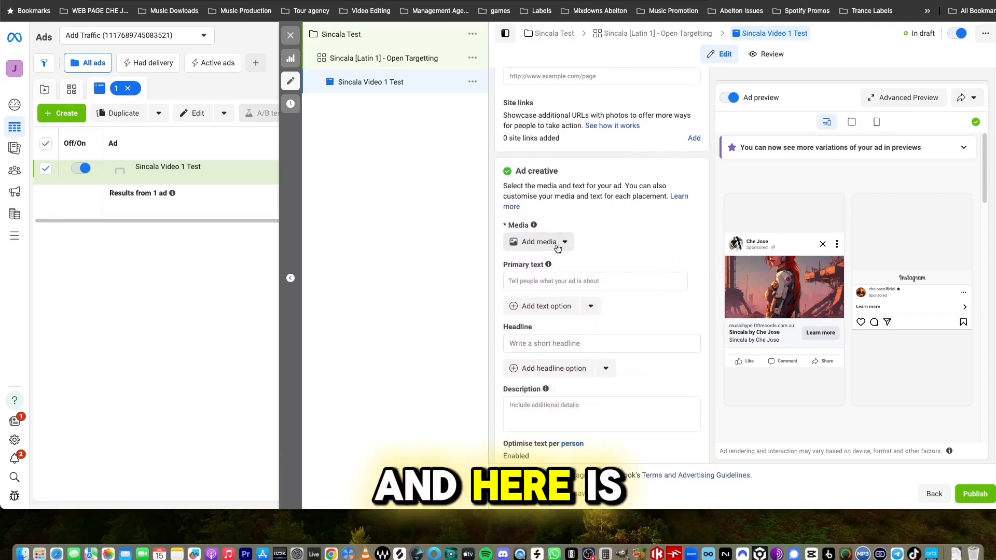
pyautogui.click(554, 243)
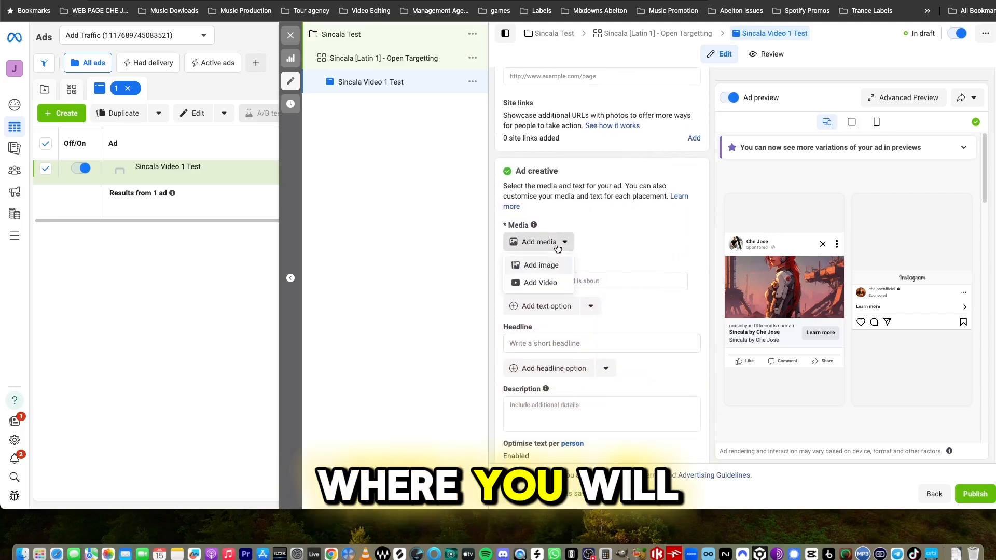
pyautogui.click(558, 285)
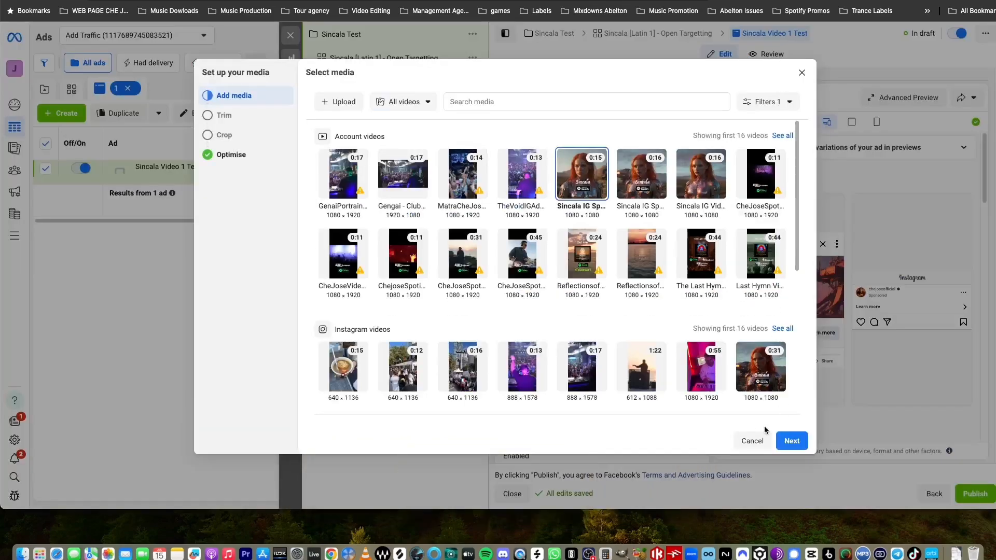
pyautogui.click(792, 441)
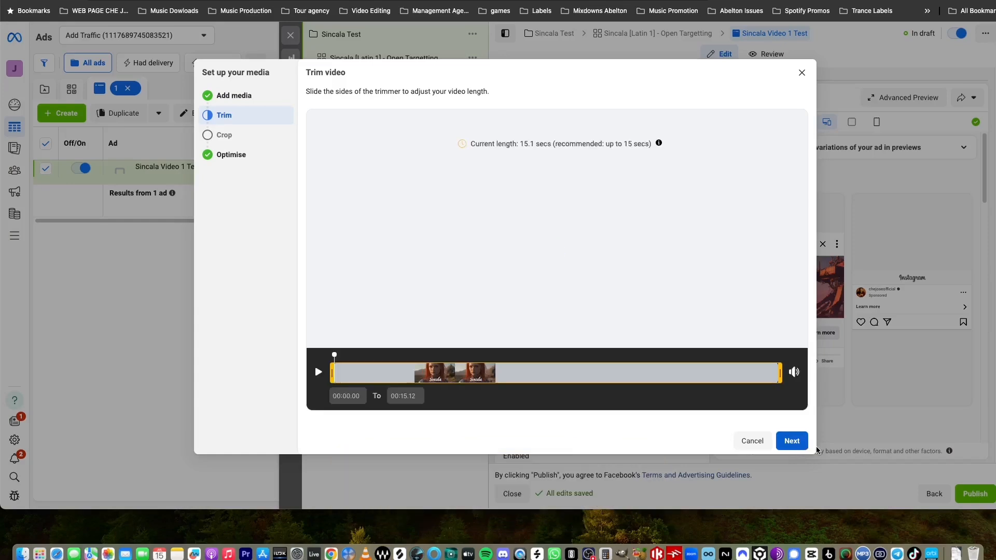
pyautogui.click(806, 448)
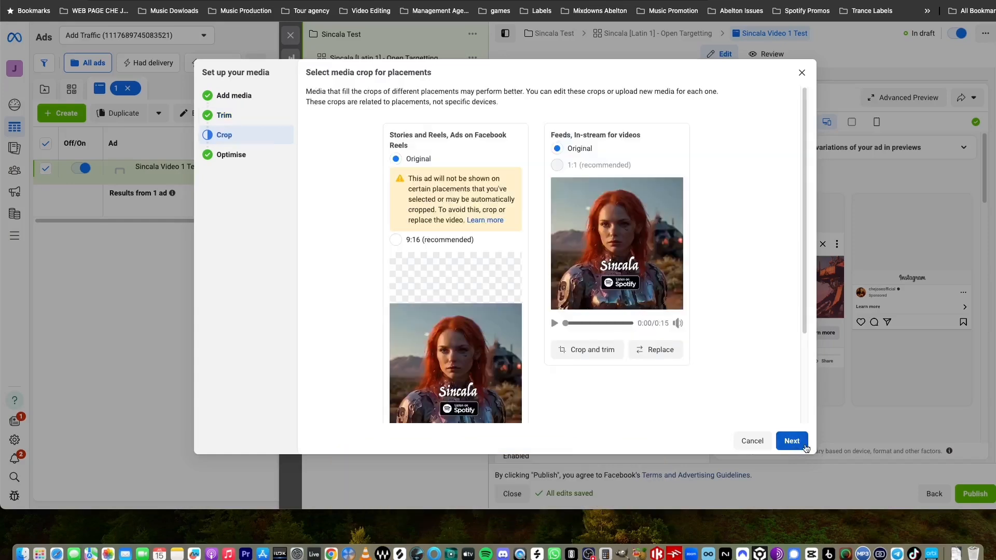
# Use the 9:16 crop for the Stories and Reels placements and complete the media setup with all optimisations on.
pyautogui.click(440, 240)
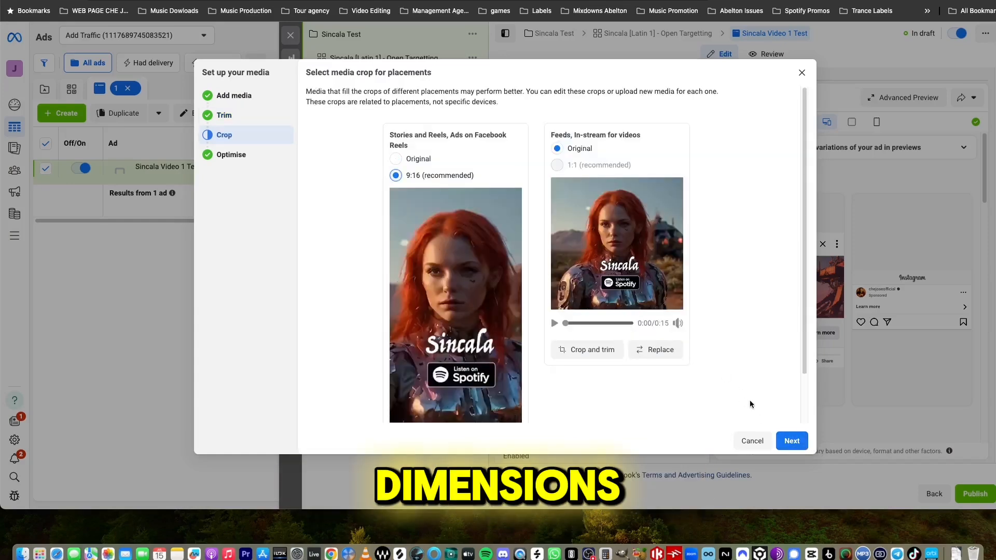
pyautogui.click(791, 441)
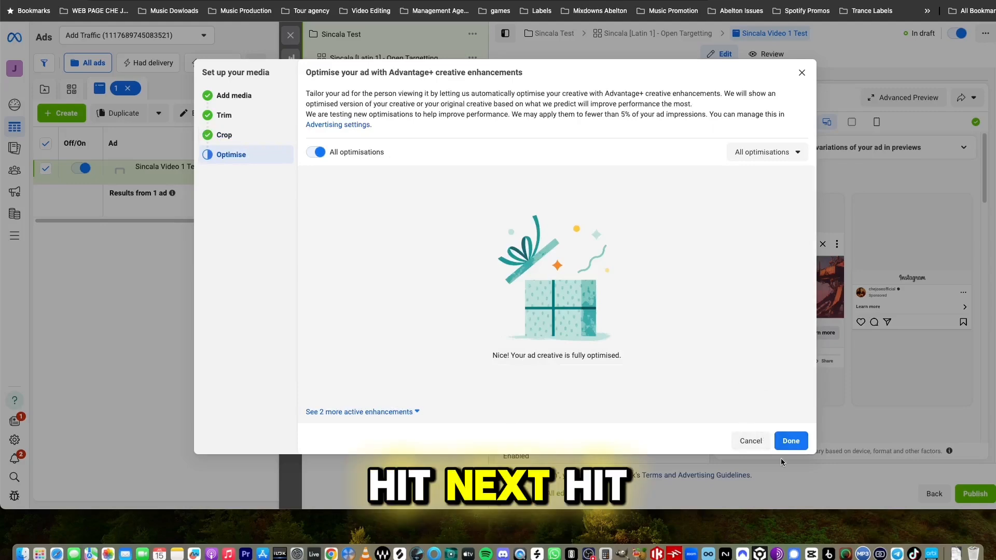
pyautogui.click(791, 441)
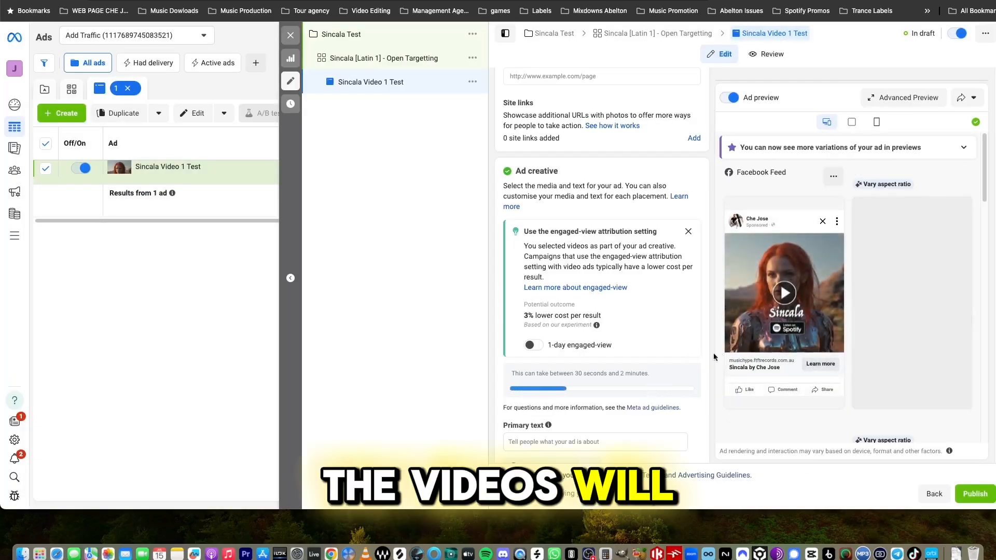
# Set the ad creative's call to action to Listen now.
pyautogui.scroll(-3, 661, 376)
pyautogui.scroll(-2, 665, 375)
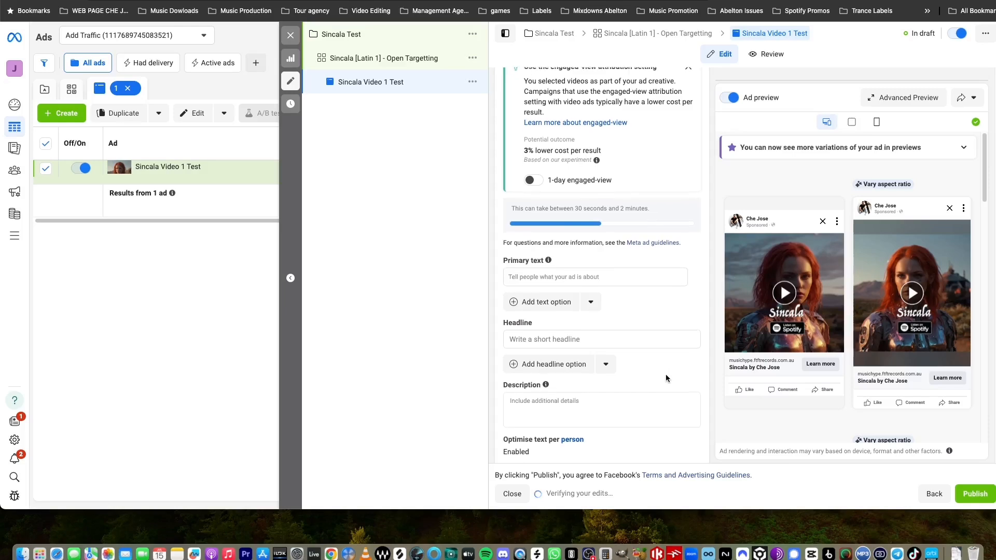
pyautogui.scroll(-3, 647, 375)
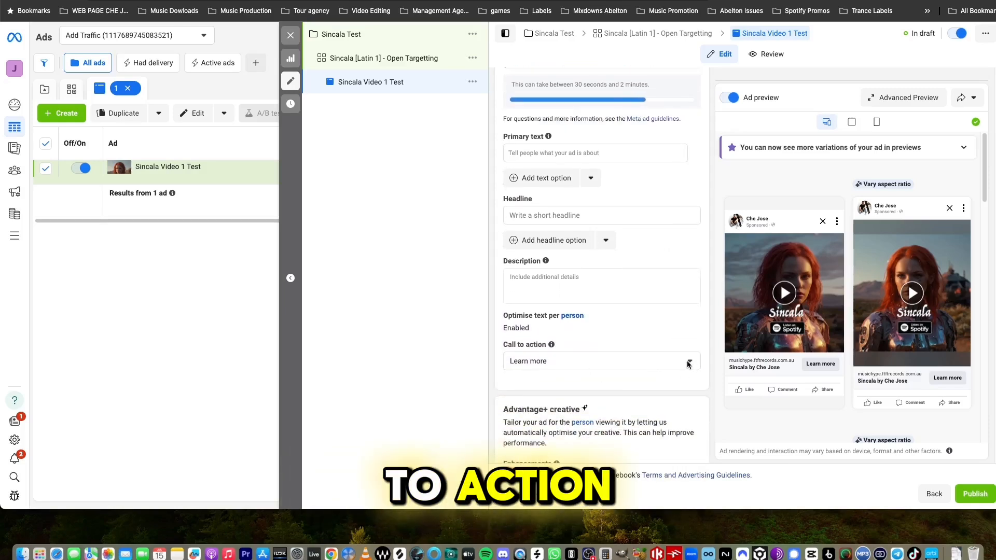
pyautogui.click(688, 361)
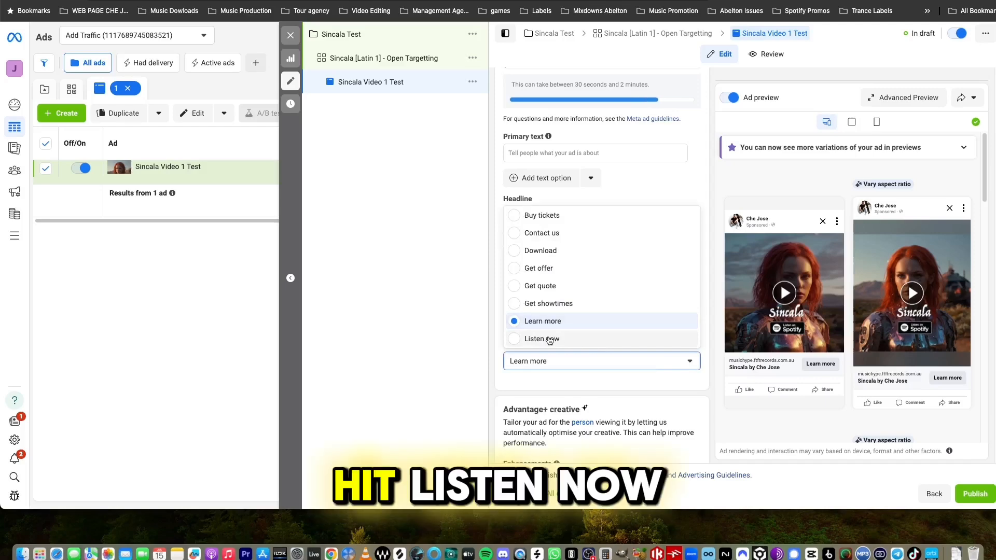
pyautogui.click(571, 340)
# Check the ad's destination website URL, browser add-ons, languages and tracking settings.
pyautogui.scroll(-6, 572, 338)
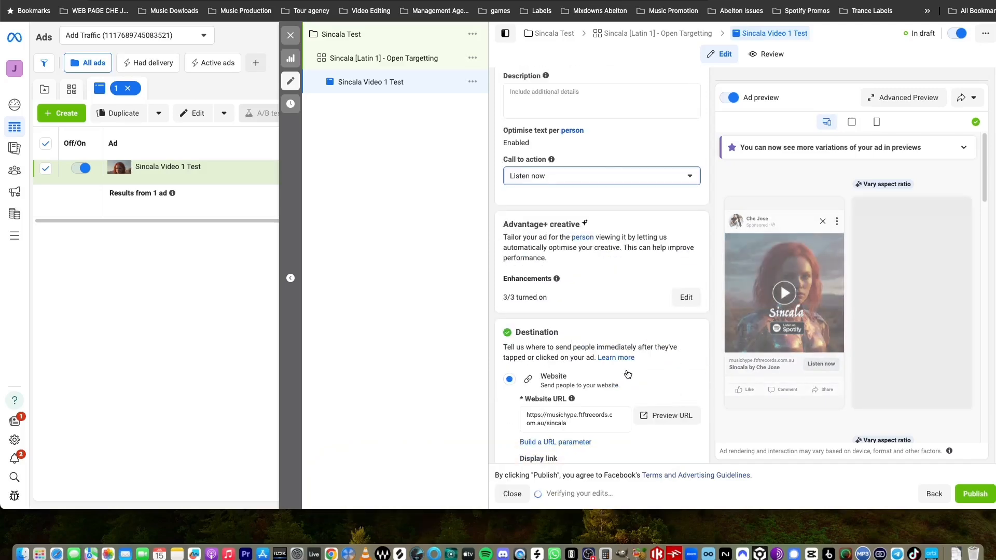
pyautogui.scroll(-1, 626, 378)
pyautogui.moveTo(587, 408); pyautogui.dragTo(512, 401)
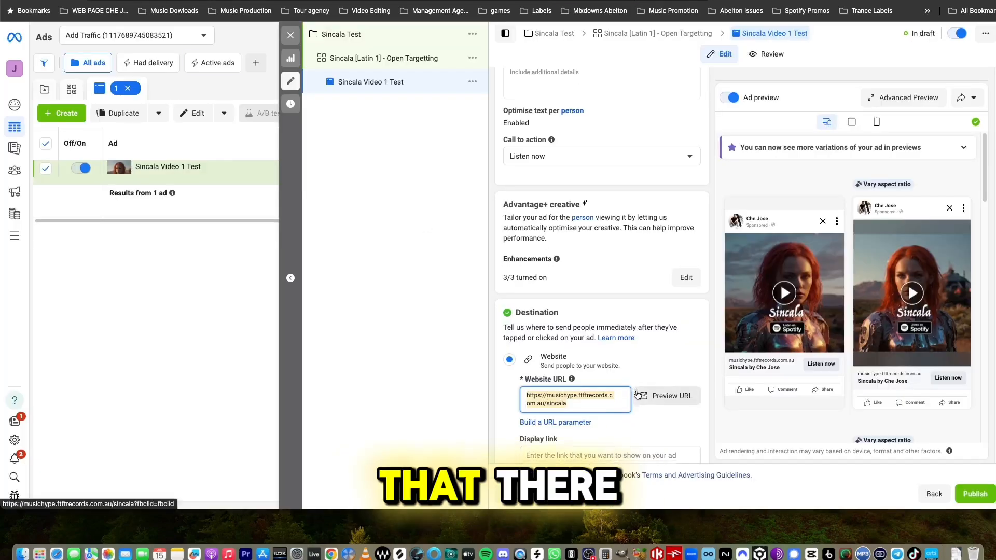
pyautogui.scroll(-6, 648, 387)
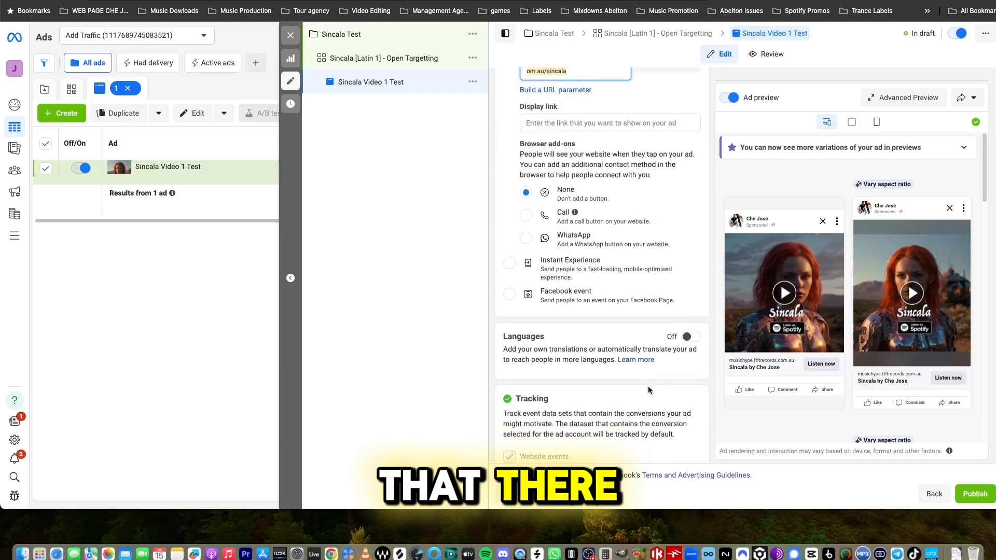
pyautogui.scroll(-2, 648, 386)
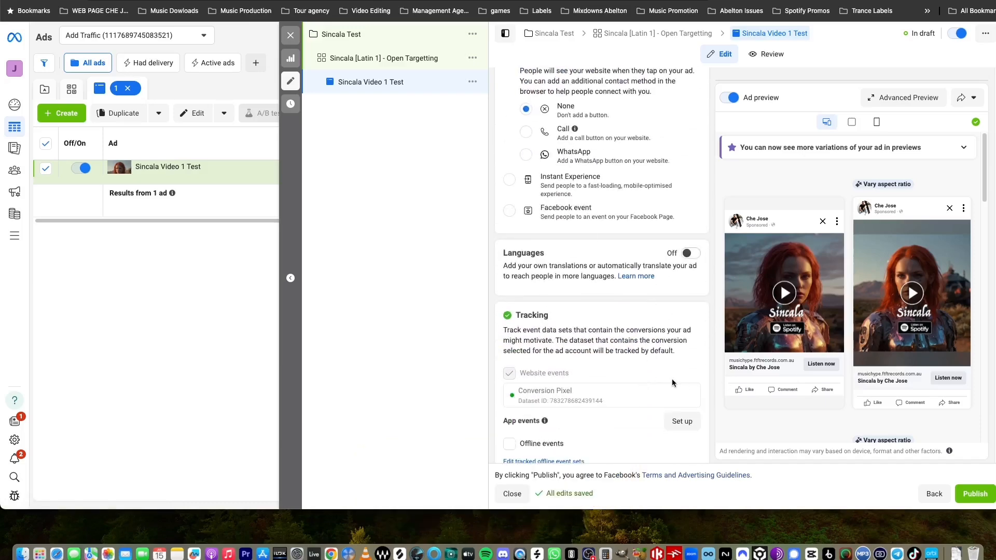
pyautogui.scroll(-3, 649, 373)
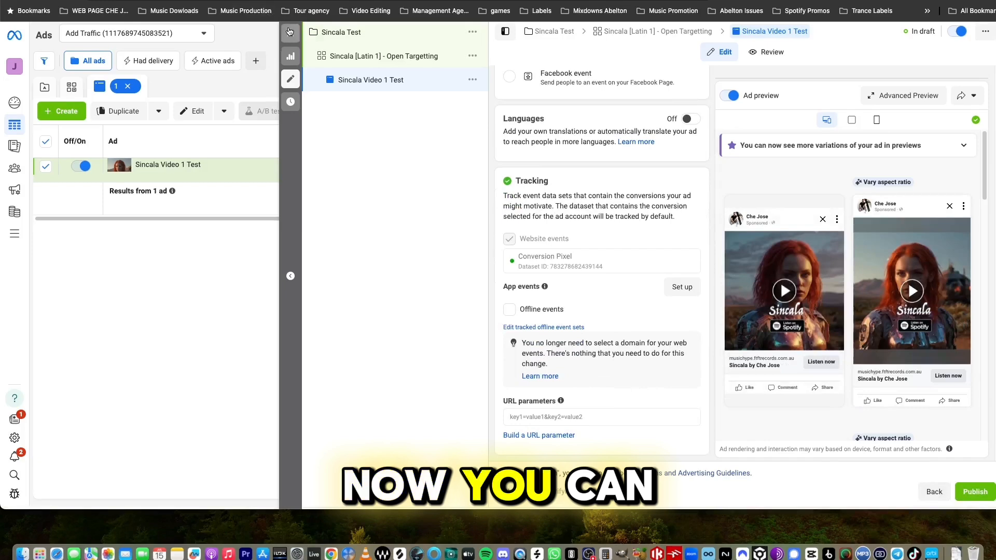
# View the actions available for the ad, and close the editor to the Ad sets list without publishing the drafts.
pyautogui.click(472, 80)
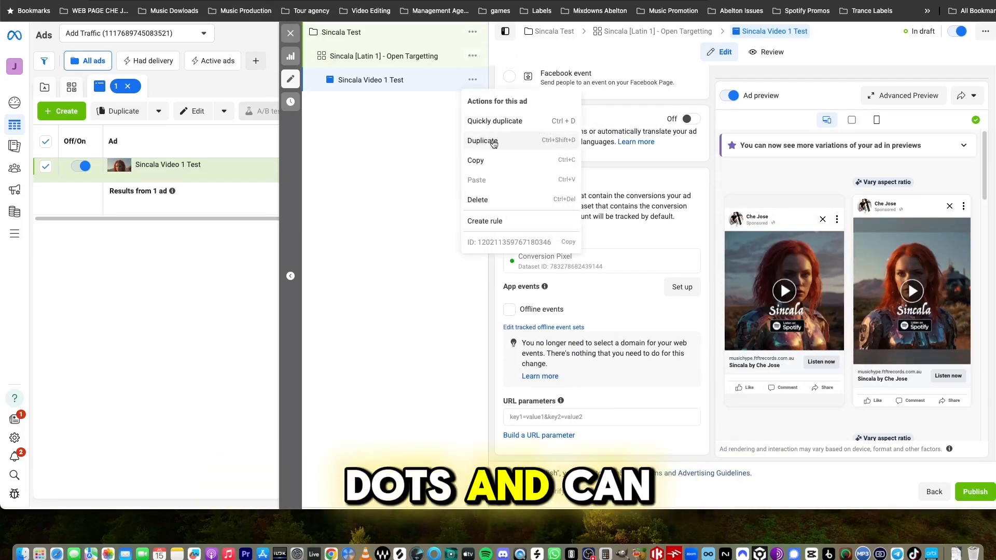
pyautogui.click(360, 167)
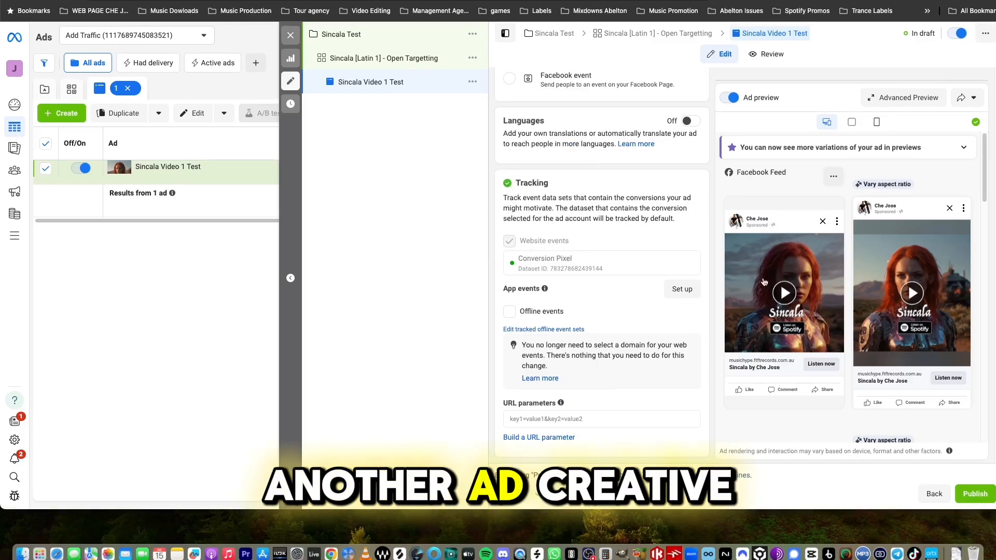
pyautogui.click(291, 36)
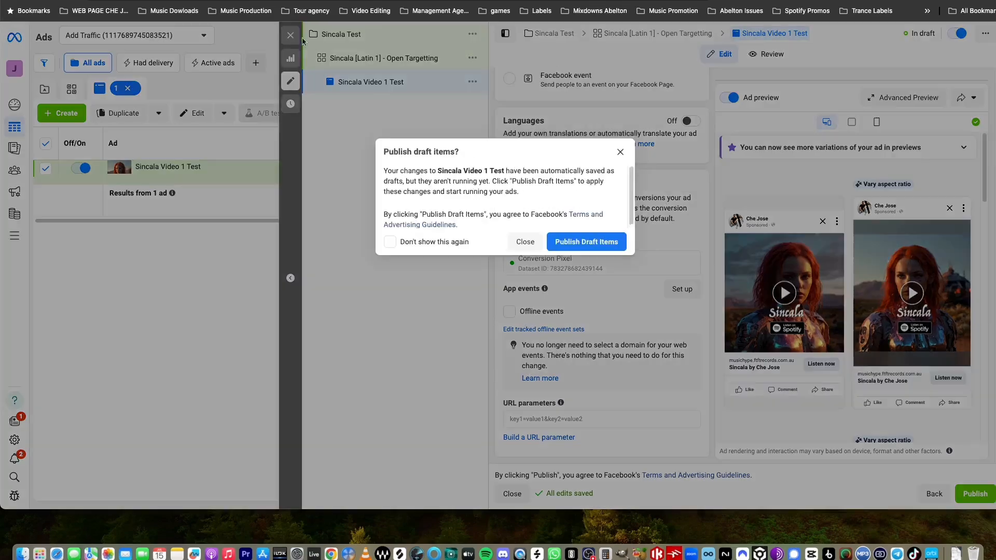
pyautogui.click(525, 242)
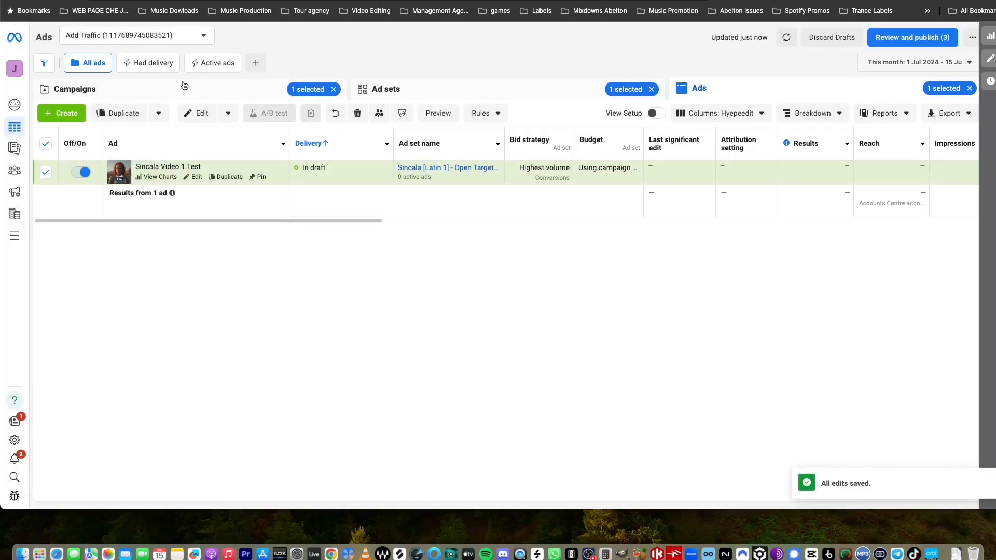
pyautogui.click(399, 94)
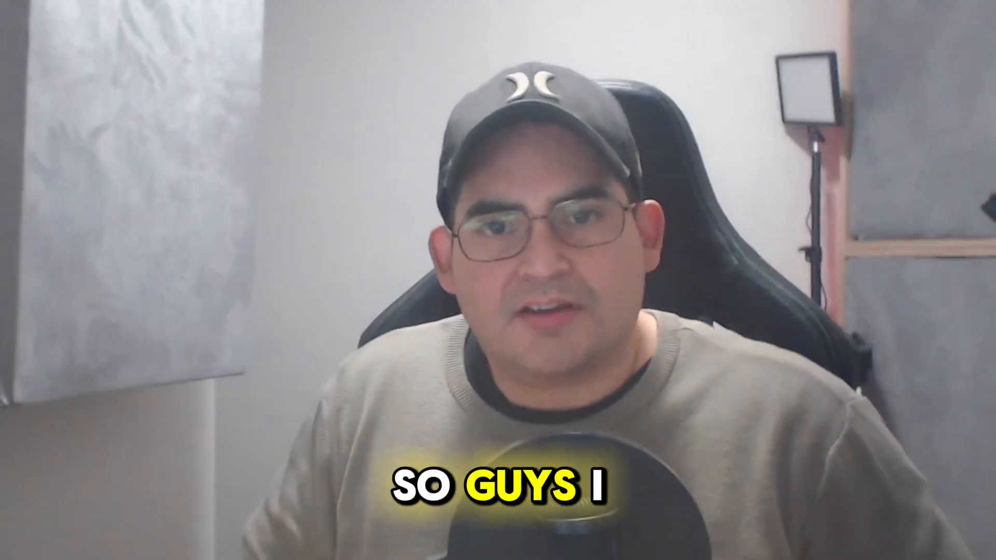